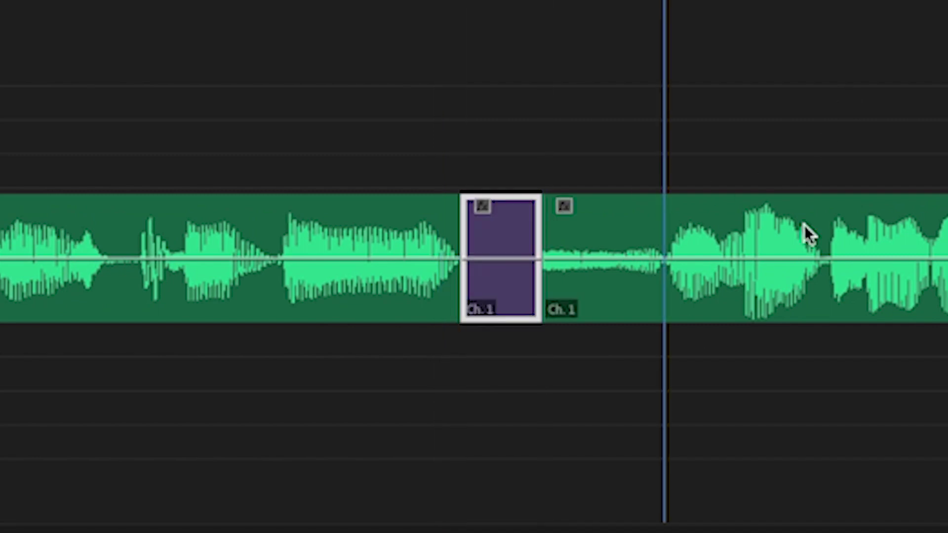
Ripple-trim the breath after the purple room tone clip up to the playhead and add Constant Power crossfades to both edges of that clip.
key("q")
left_click_drag(398, 127, 619, 363)
key("ctrl+shift+d")
left_click(670, 75)
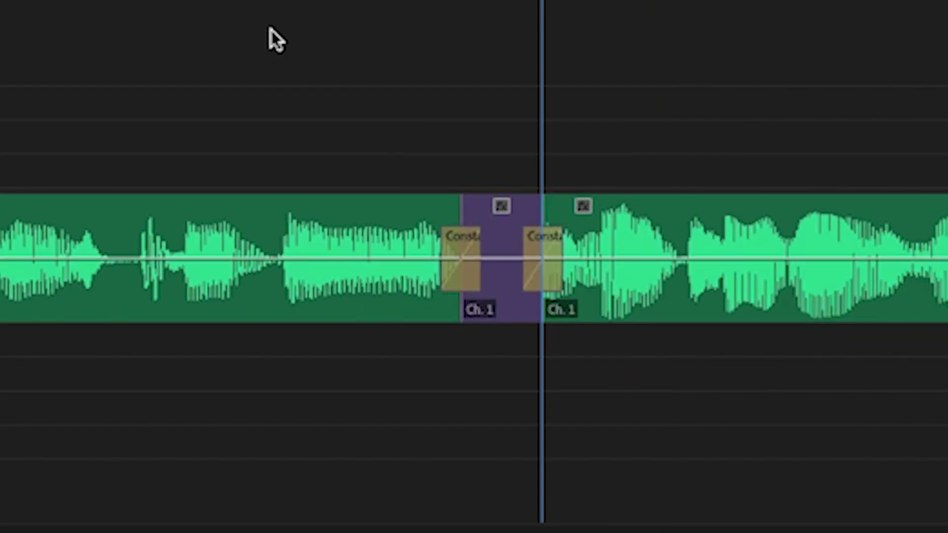
Play back the audio from before the room tone clip to check both crossfades.
key("=")
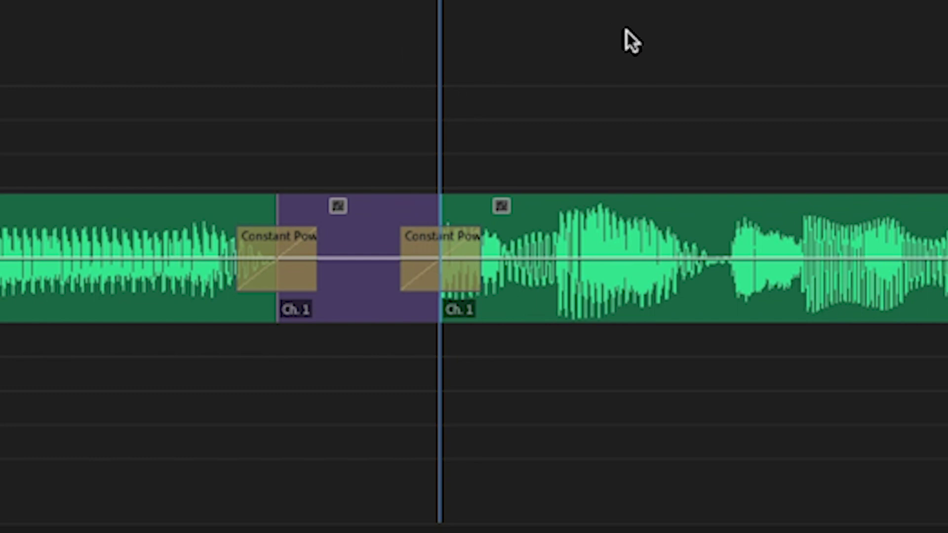
key("shift+k")
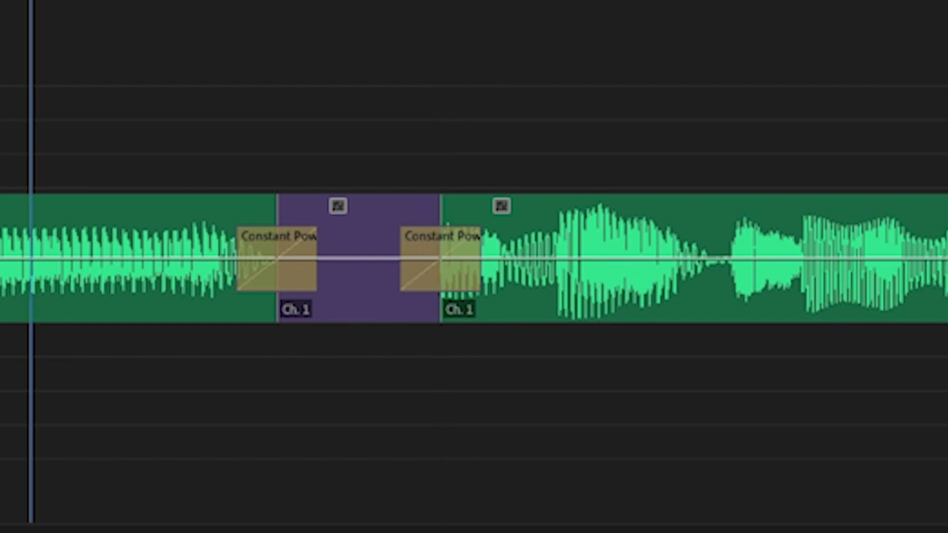
key("space")
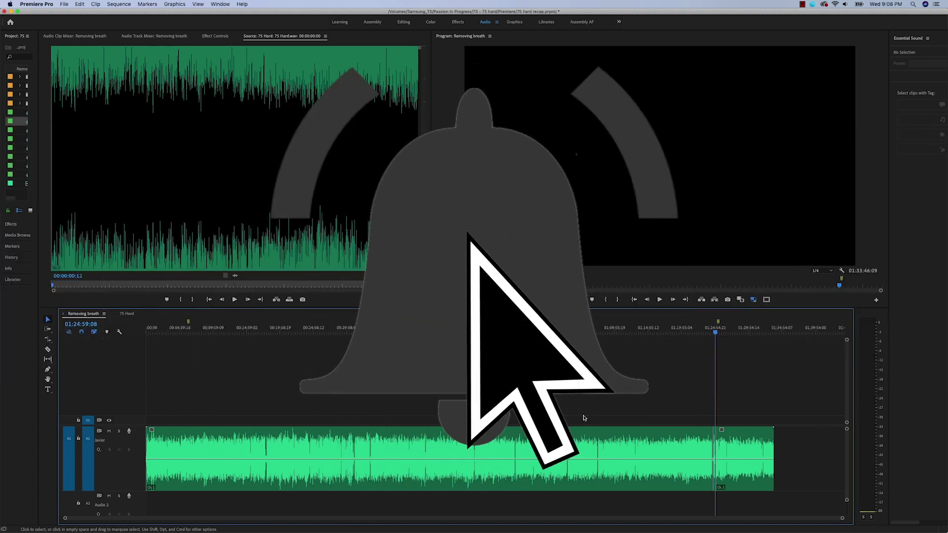
Examine the two silent clips between the speech near 01:24:39 and 01:25:04 as possible room tone sources.
key("=")
key("=")
key("=")
key("=")
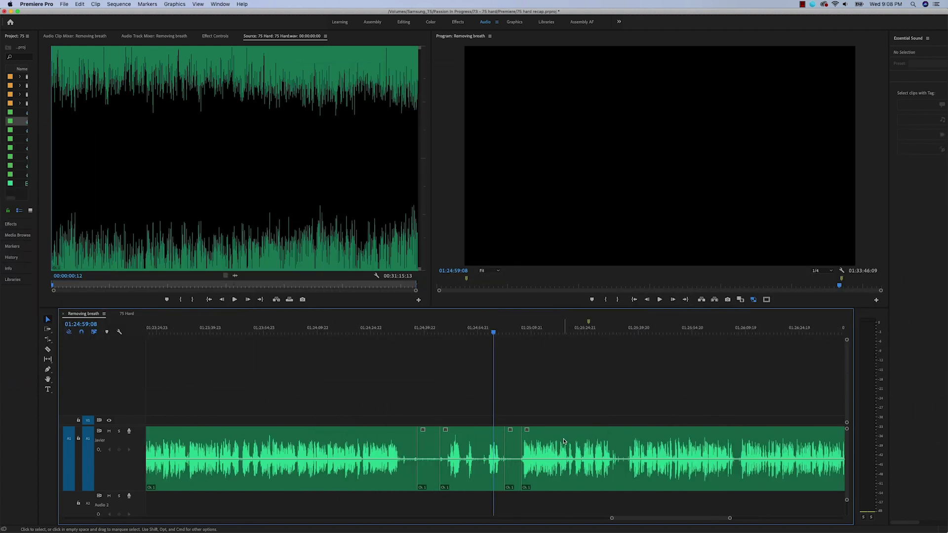
key("=")
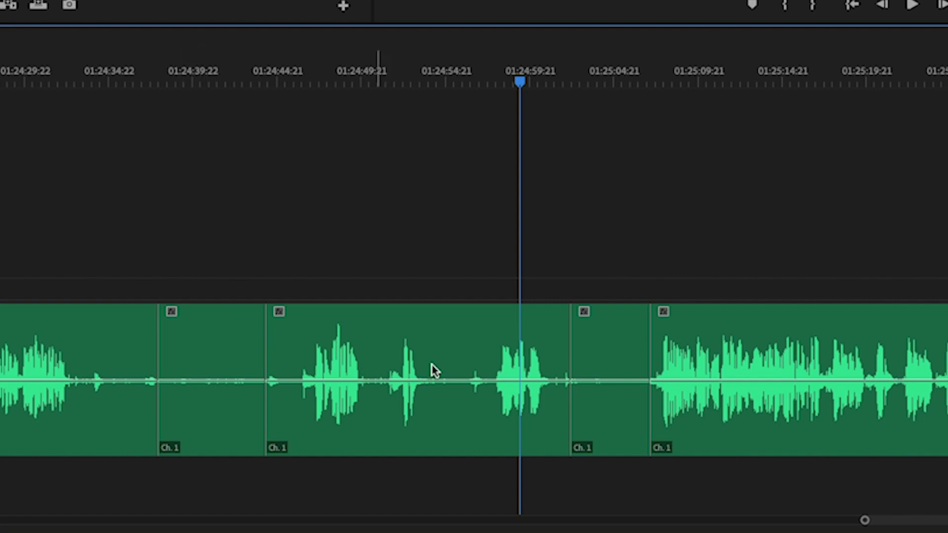
left_click(220, 349)
left_click(186, 80)
left_click_drag(186, 81, 205, 106)
left_click_drag(582, 84, 609, 84)
key("minus")
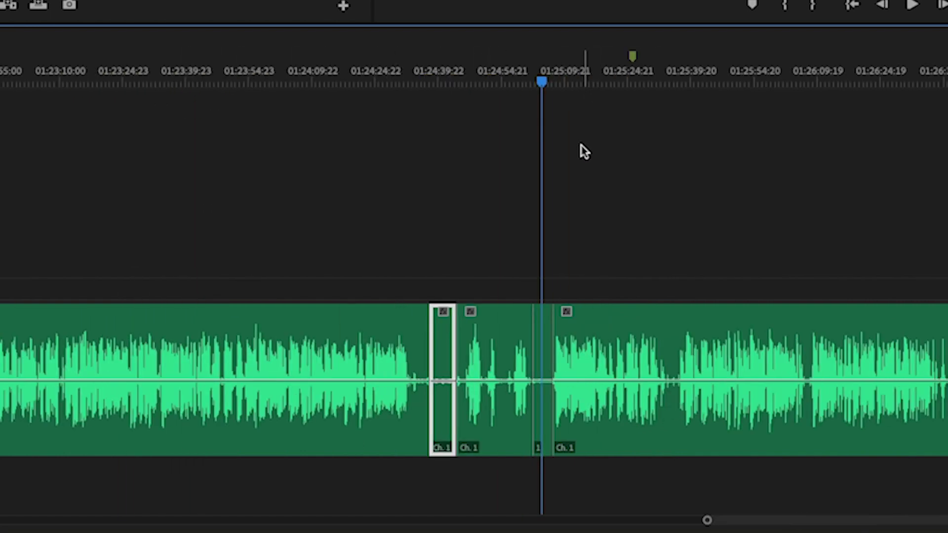
key("=")
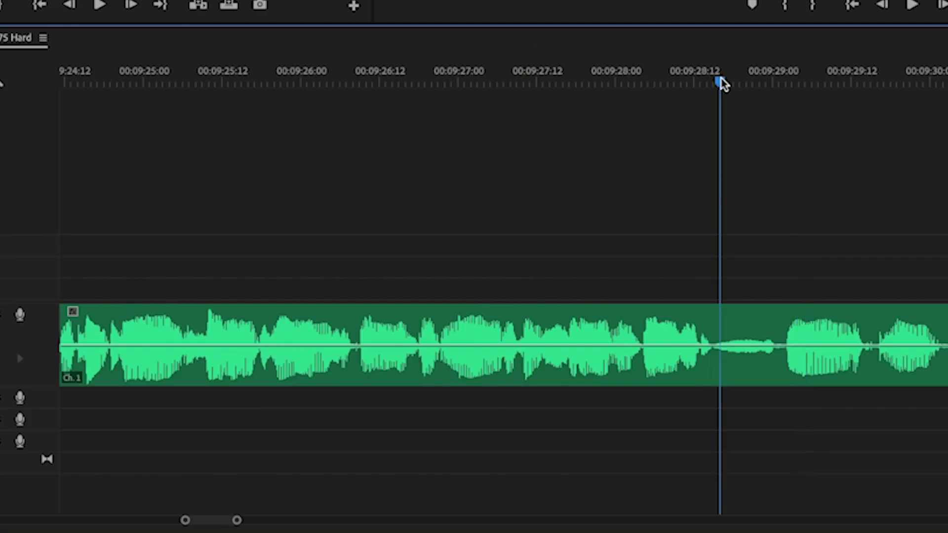
Apply default audio crossfades to the edges of the inserted room tone clips near 00:09:28 and 00:11:28.
left_click_drag(722, 80, 738, 81)
left_click_drag(752, 75, 769, 76)
left_click_drag(665, 191, 790, 380)
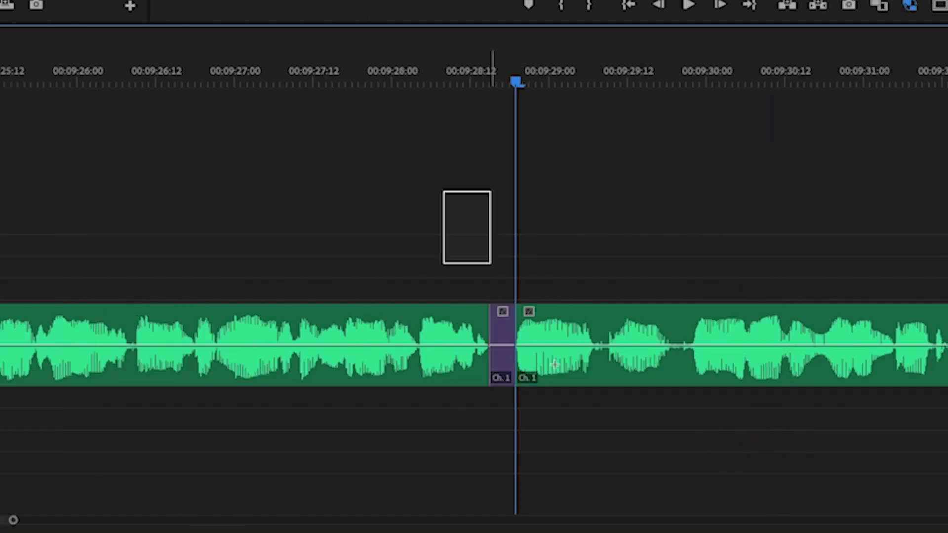
key("shift+d")
left_click(821, 224)
left_click(642, 81)
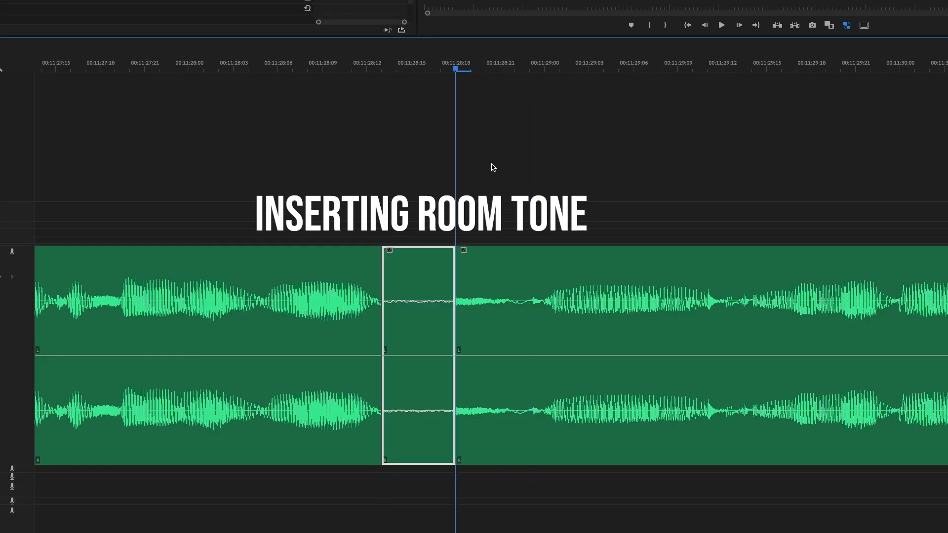
left_click(352, 186)
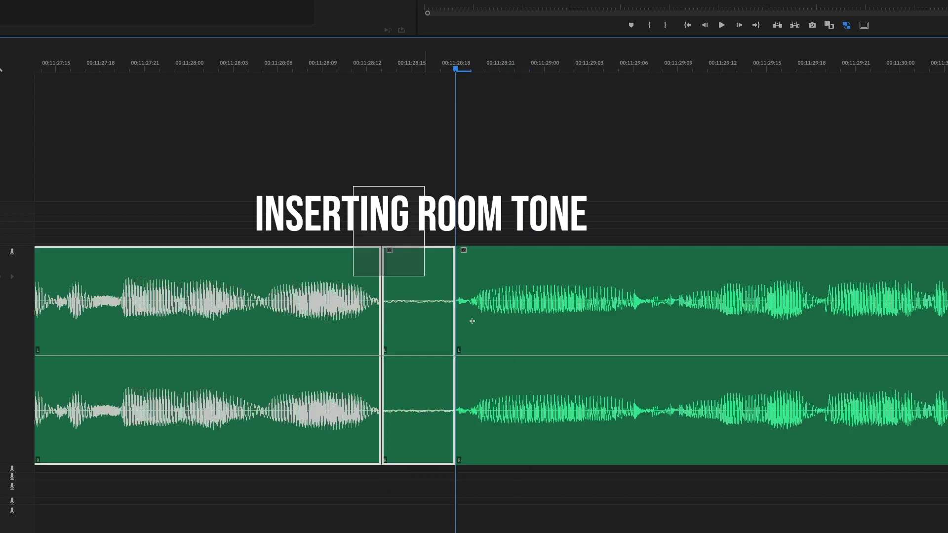
key("ctrl+shift+d")
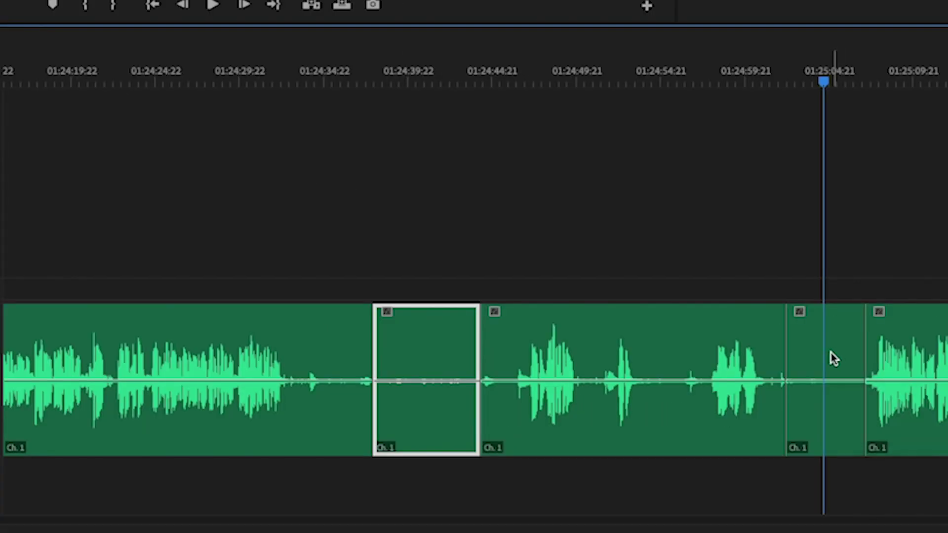
Raise the gain of the selected silent clip at 01:24:39 by 20 dB and play it back.
left_click(402, 83)
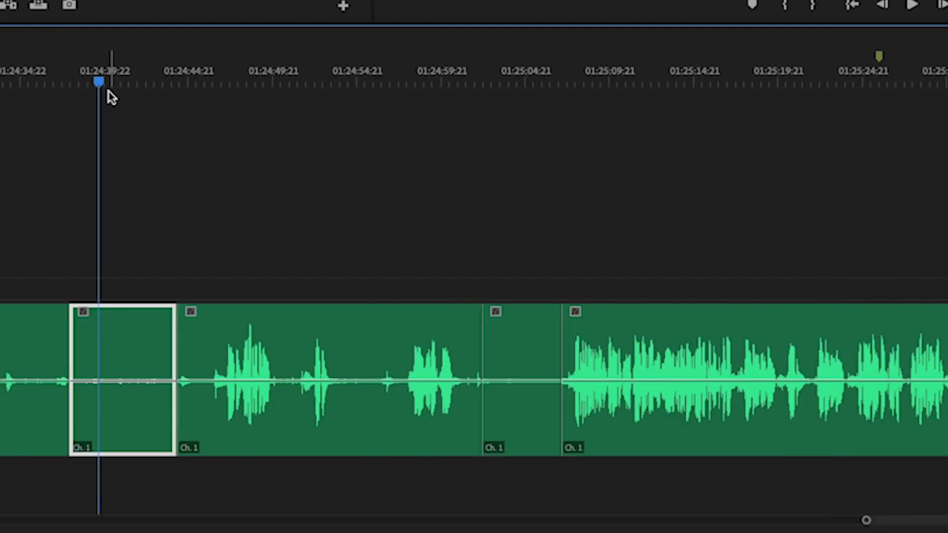
key("g")
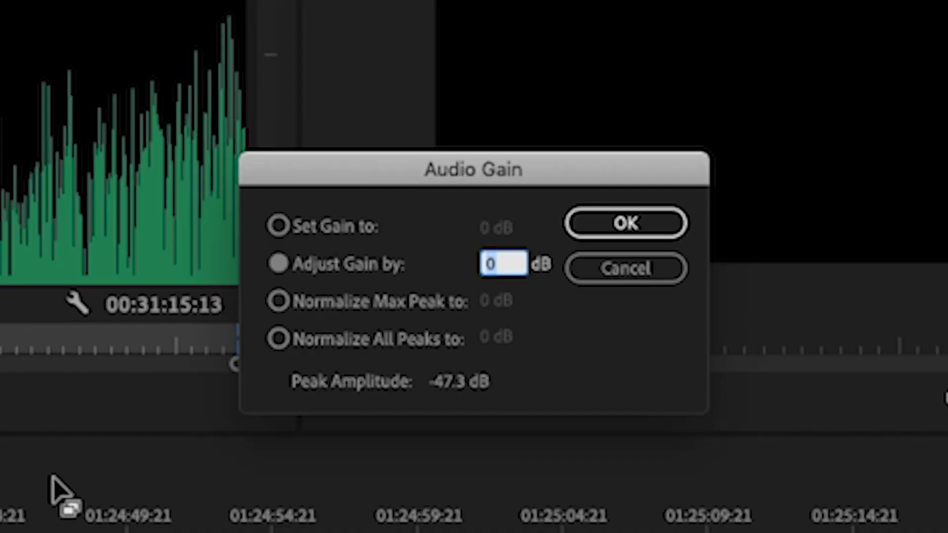
type("2")
key("Return")
key("=")
key("=")
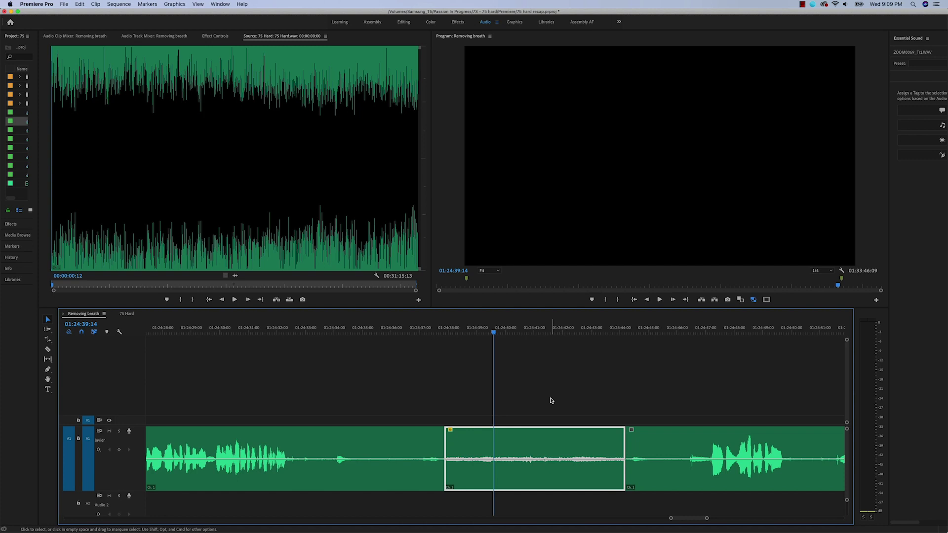
key("space")
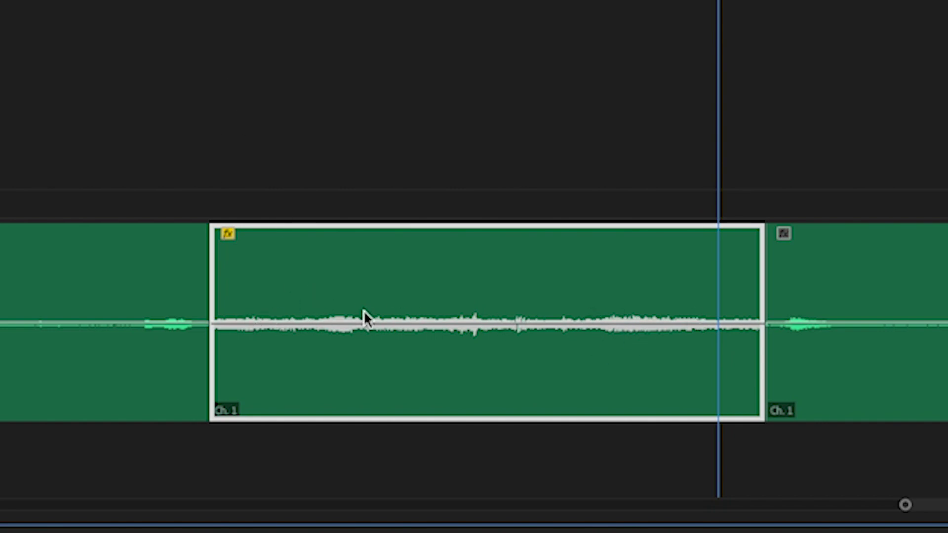
Raise the gain of the second silent clip, starting at 01:25:02:08, by 20 dB.
key("minus")
key("minus")
left_click(490, 313)
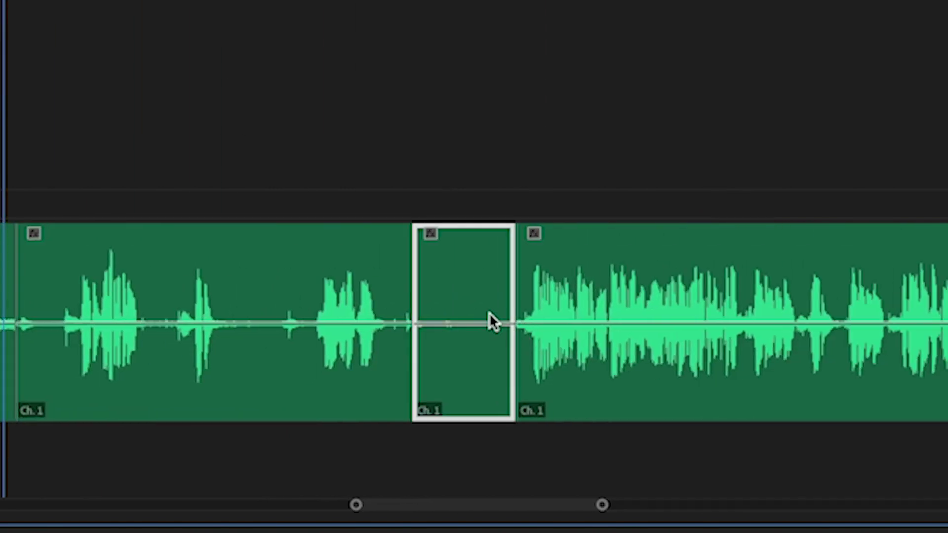
key("g")
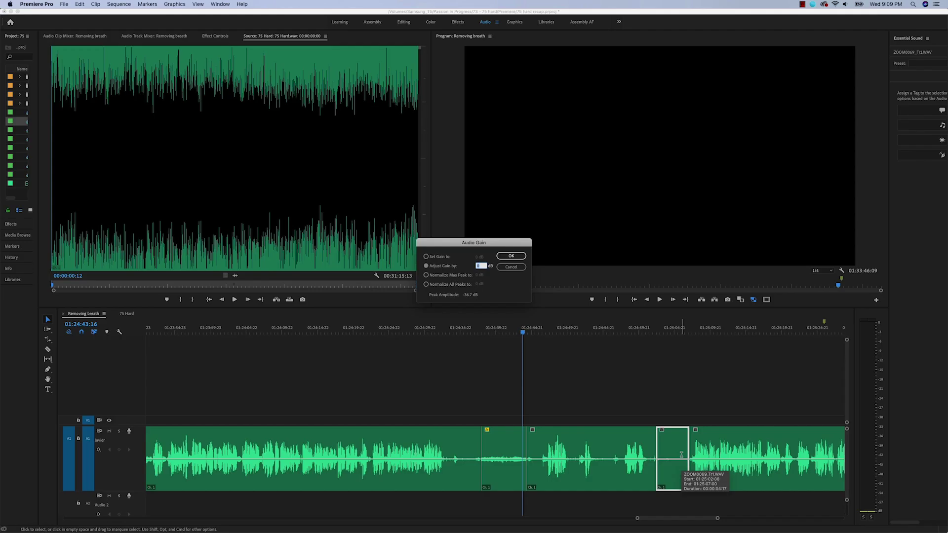
key("Return")
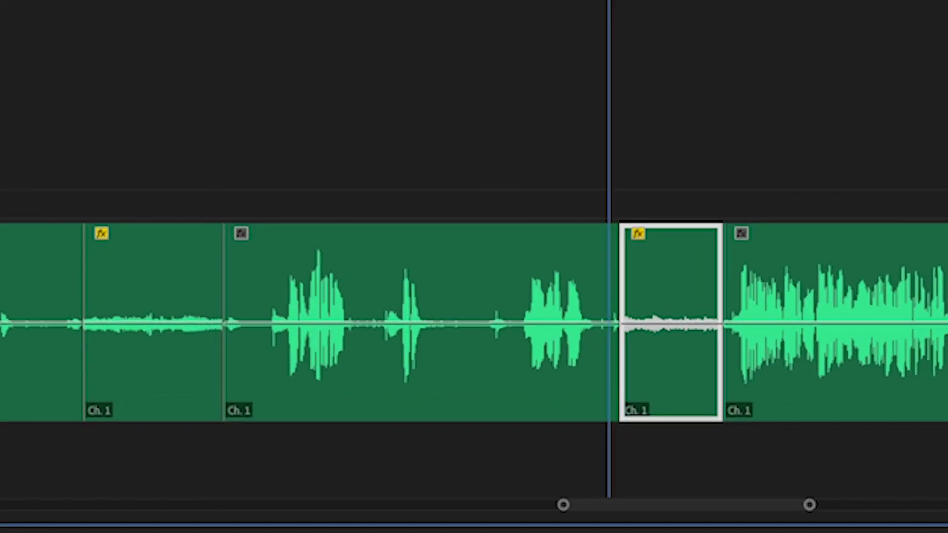
Play the amplified second silent clip from its start to listen for background noises.
key("equal")
key("shift+Right")
key("shift+Right")
key("shift+Right")
key("Left")
key("Left")
key("Left")
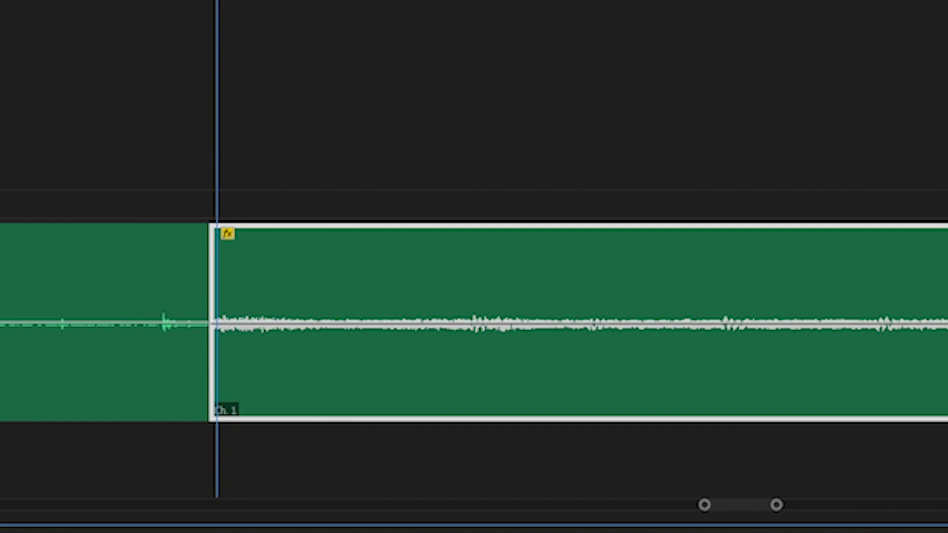
key("XF86AudioRaiseVolume")
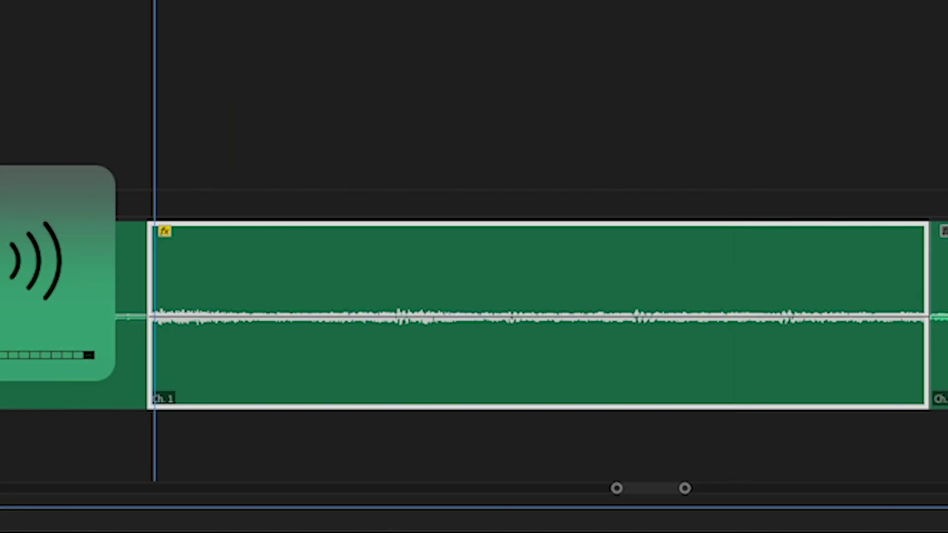
key("space")
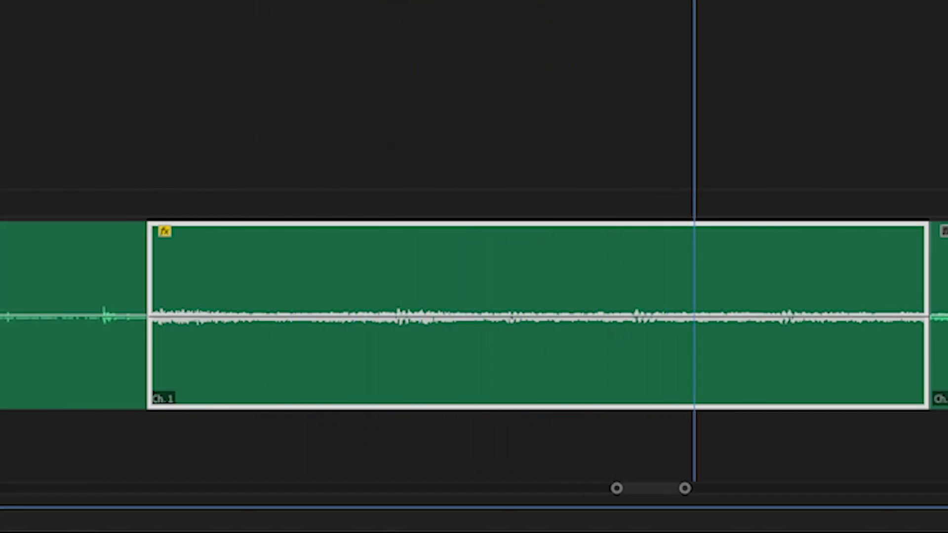
Shorten the end of the second silent clip and cut the clip to the clipboard as room tone.
left_click_drag(84, 280, 118, 286)
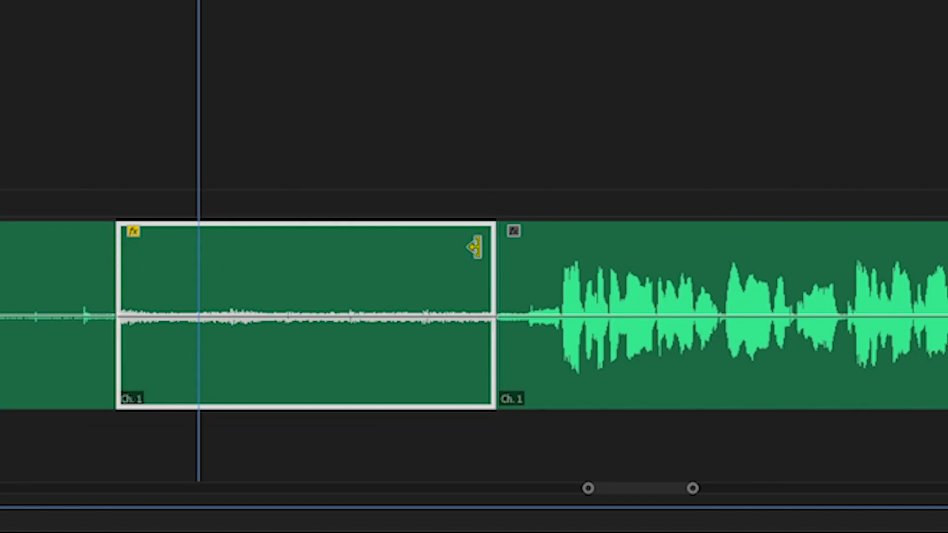
left_click_drag(494, 251, 420, 254)
left_click(189, 257)
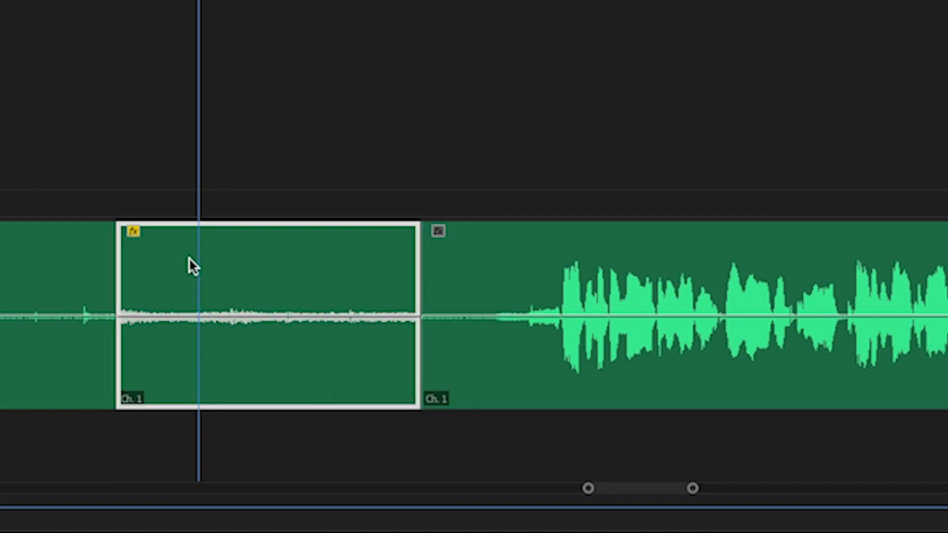
key("x")
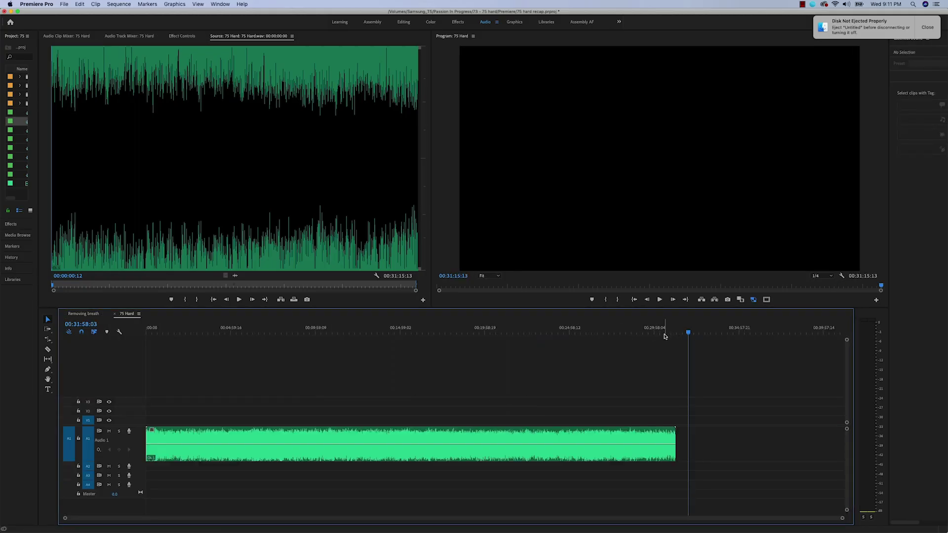
Paste the room tone clip into the 75 Hard sequence beyond the end of the main audio.
left_click(695, 332)
key("super+v")
key("equal")
key("equal")
key("equal")
key("equal")
key("equal")
Change the label color of the pasted room tone clip to purple.
left_click(488, 438)
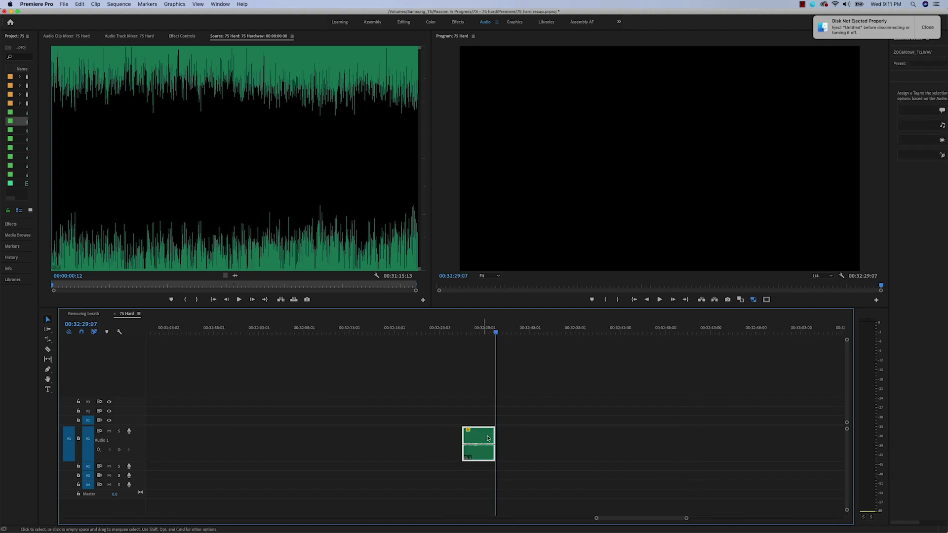
right_click(487, 438)
mouse_move(543, 433)
left_click(608, 421)
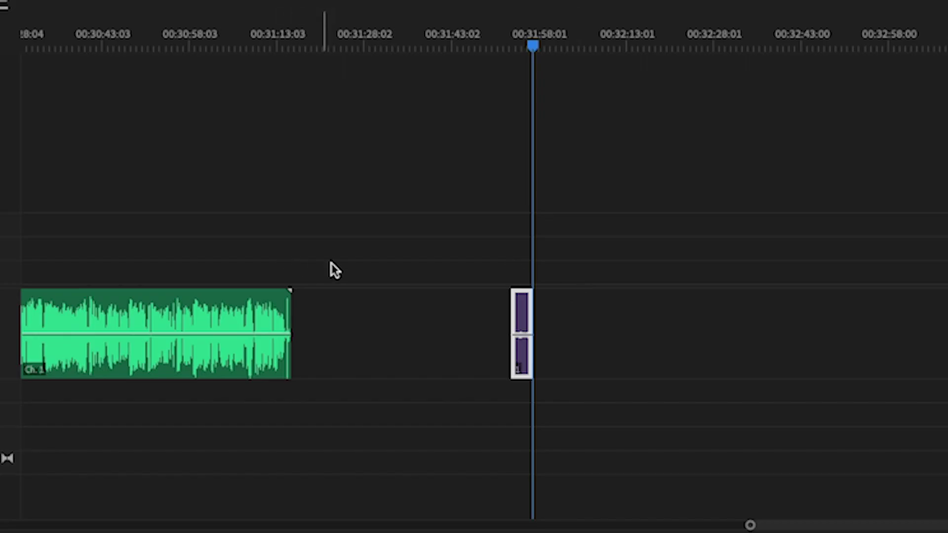
left_click(563, 211)
Lower the gain of the purple room tone clip by 20 dB.
key("Up")
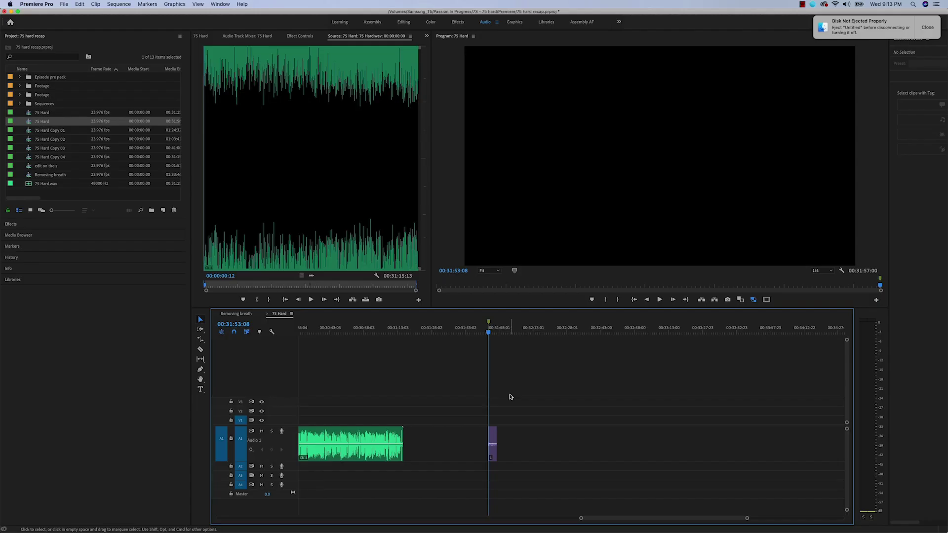
key("=")
key("=")
key("=")
left_click(602, 433)
key("g")
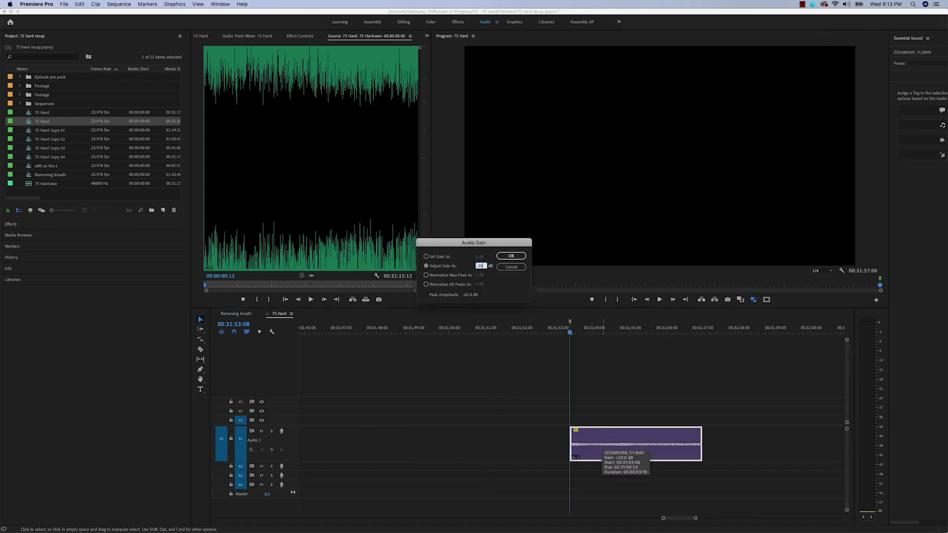
key("Return")
mouse_move(591, 438)
left_mouse_down()
mouse_move(570, 438)
mouse_move(597, 441)
left_mouse_up()
key("super+z")
key("super+z")
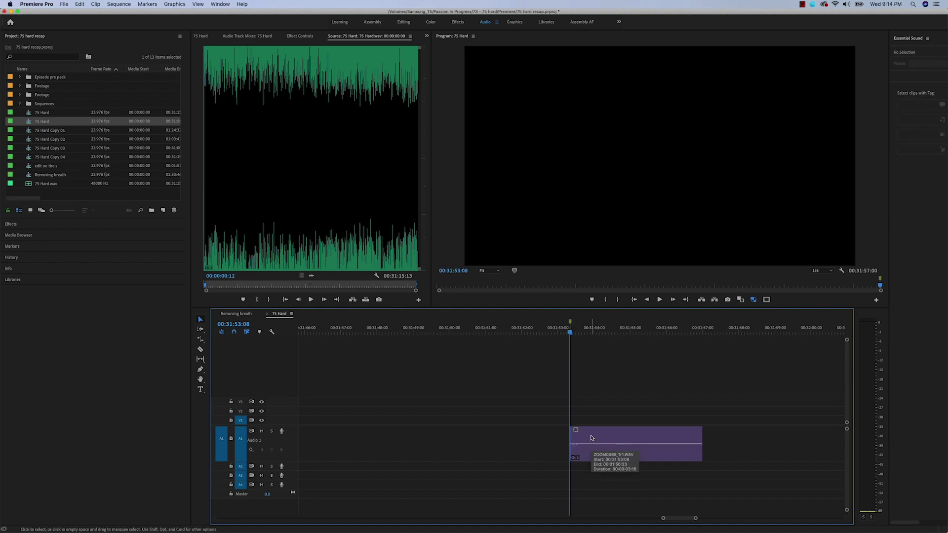
Split the purple room tone clip at two nearby points to isolate a short section.
left_click(616, 434)
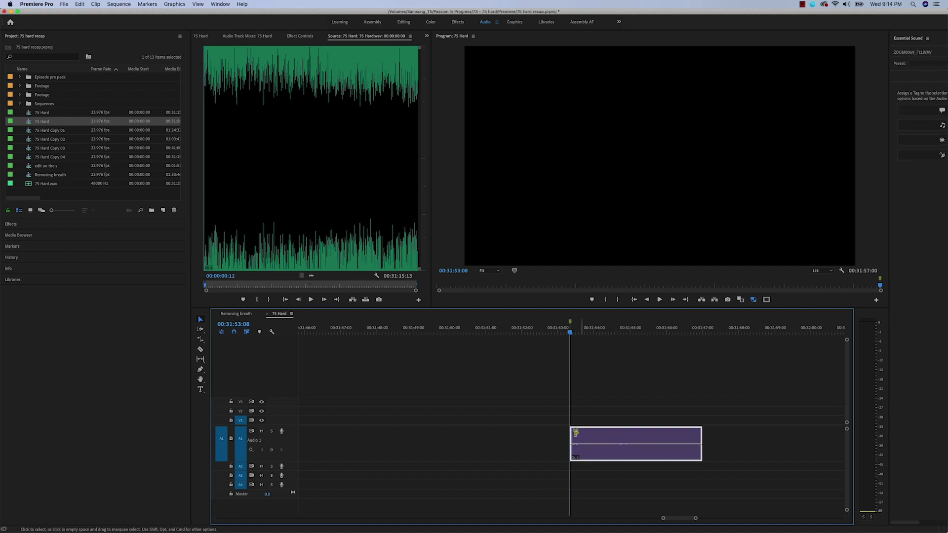
left_click(606, 332)
left_click_drag(607, 332, 629, 332)
key("super+k")
left_click_drag(641, 335, 639, 333)
left_click(650, 407)
left_click(635, 439)
key("super+k")
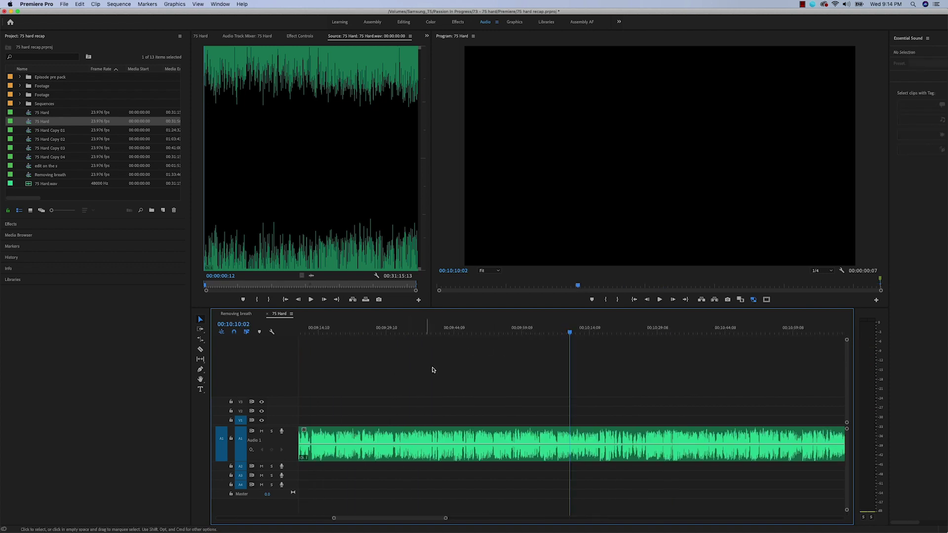
Paste the short room tone section over the beginning of the breath at 00:05:41:00 in the main audio.
left_click(325, 330)
key("=")
key("=")
key("=")
key("=")
key("=")
key("=")
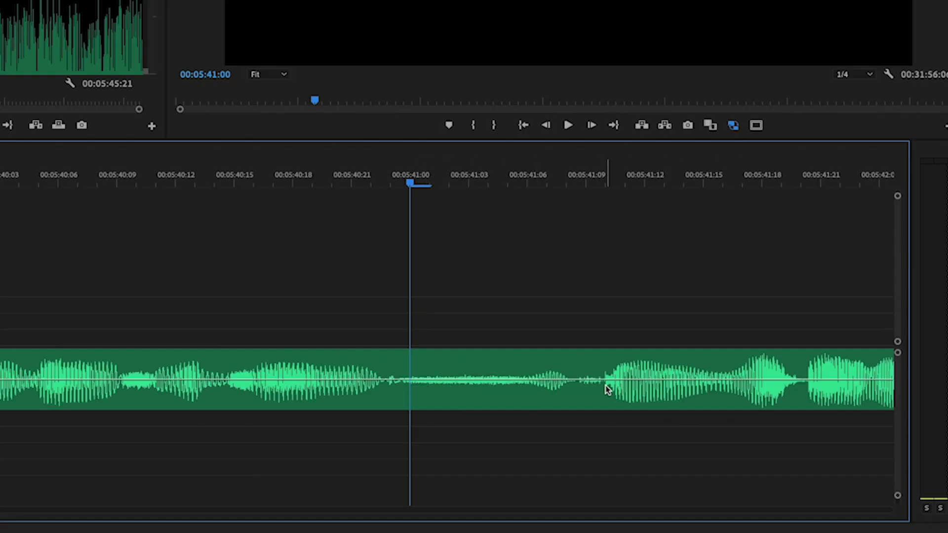
key("d")
left_click_drag(428, 184, 411, 184)
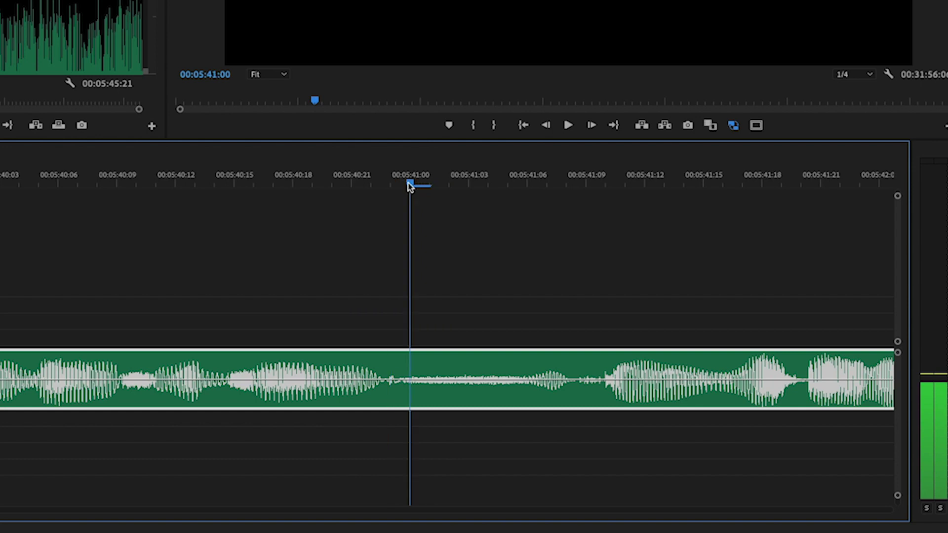
left_click(473, 274)
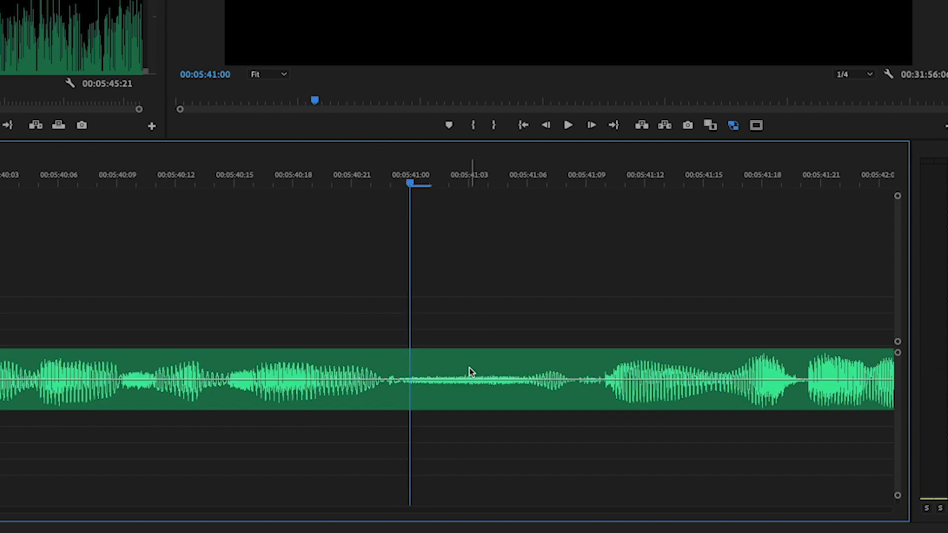
key("super+v")
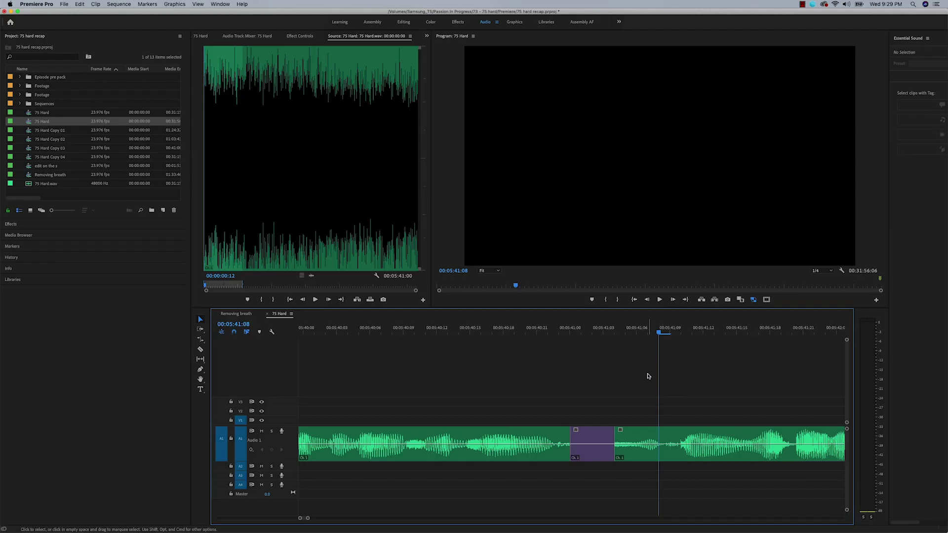
Look up the keyboard shortcuts assigned to the "trim to" playhead commands.
key("super+alt+k")
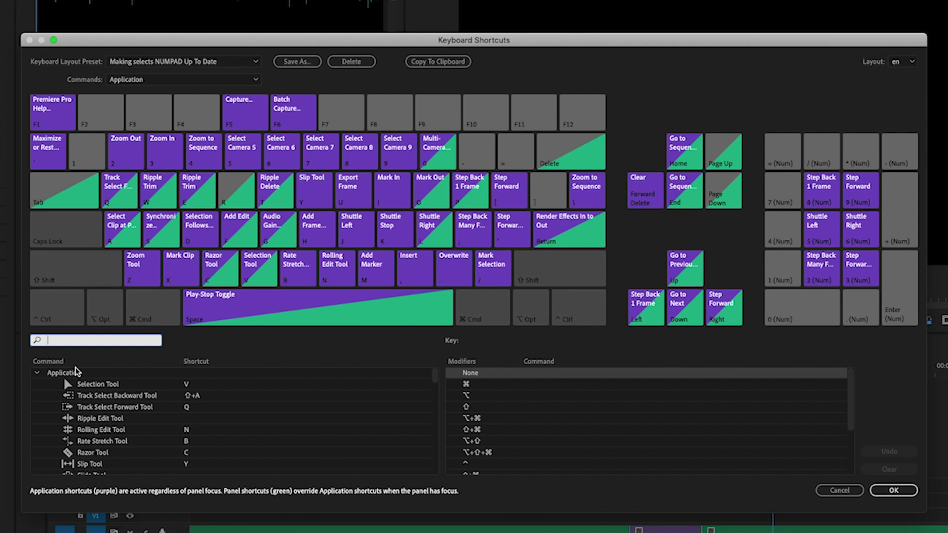
type("trim to")
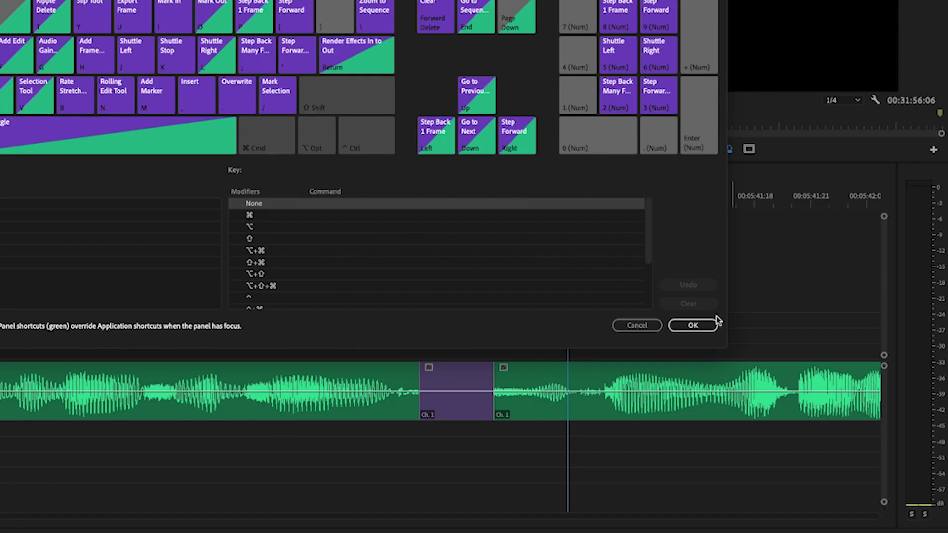
left_click(707, 324)
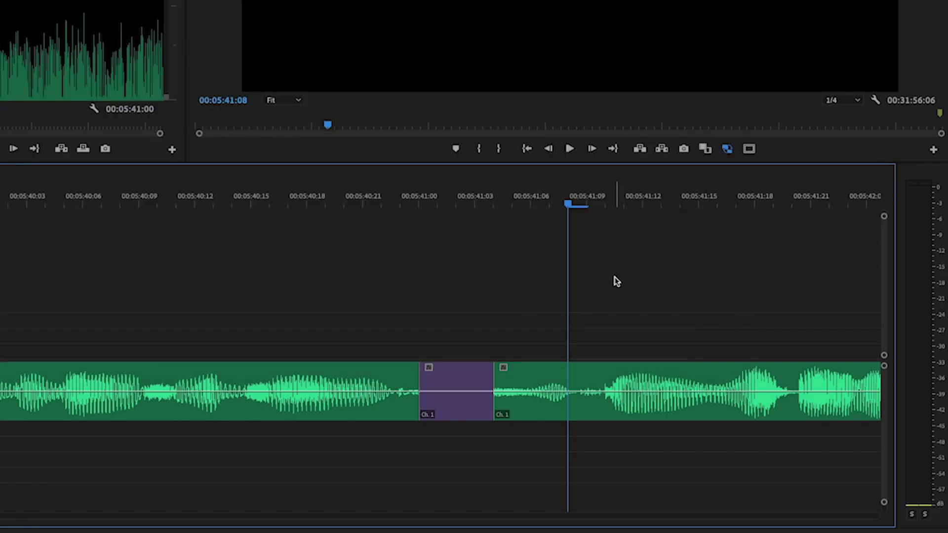
Ripple trim the leftover breath up to 00:05:41:08 and add Constant Power crossfades at both edits of the room tone clip.
key("q")
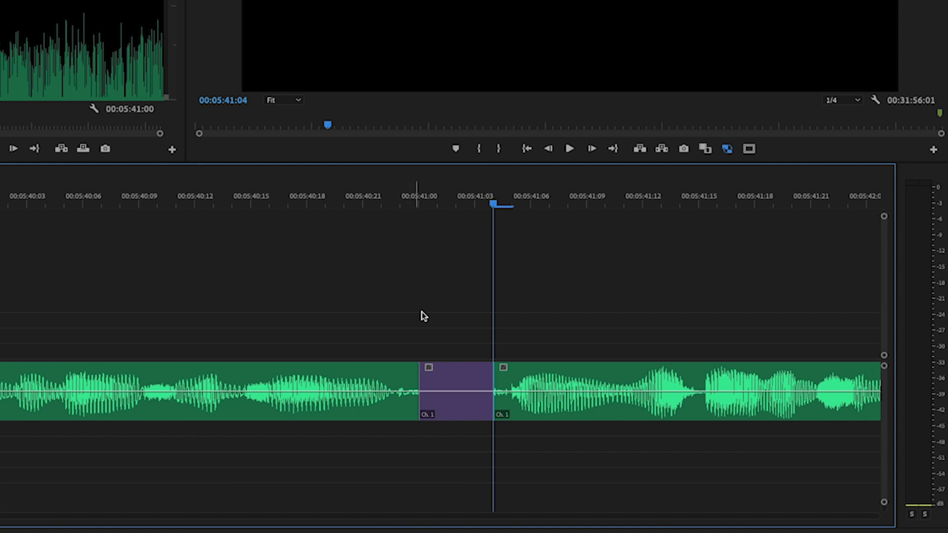
left_click_drag(376, 256, 543, 404)
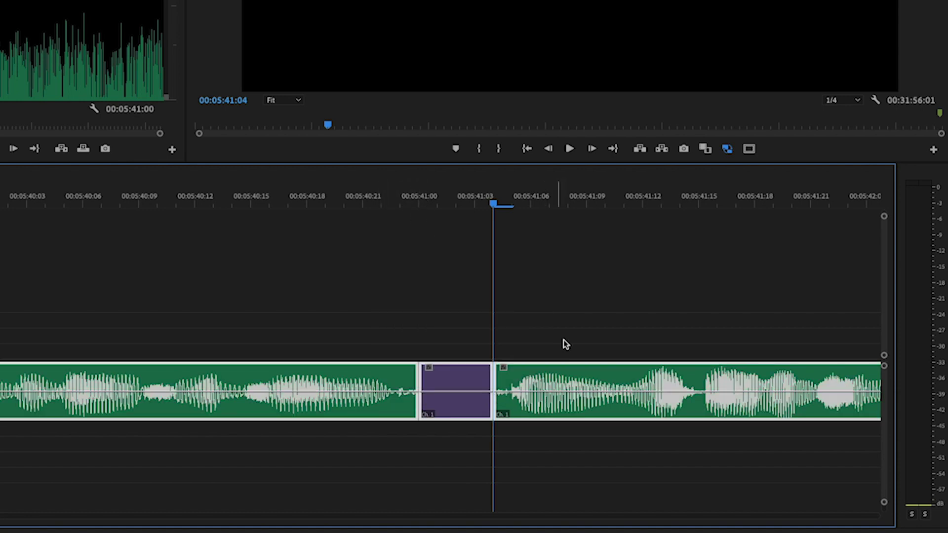
key("shift+d")
left_click(479, 342)
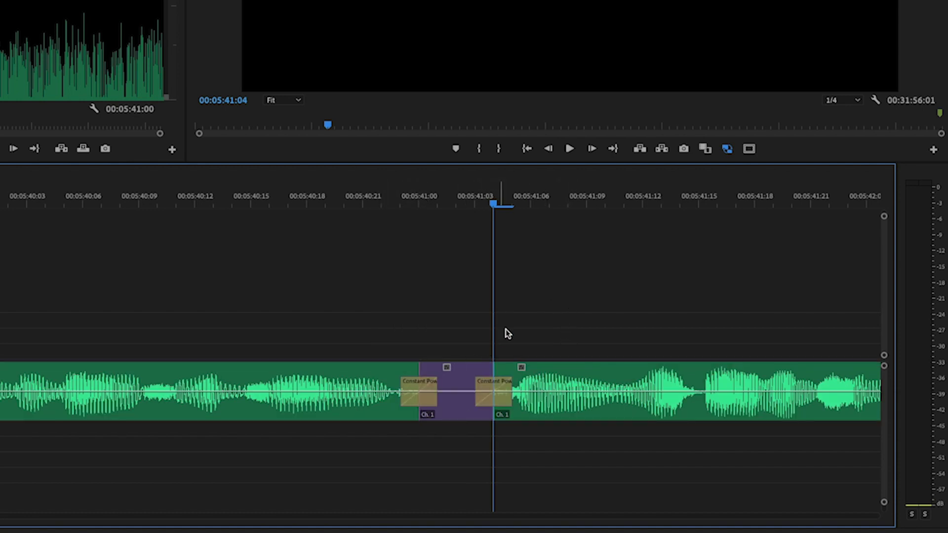
Play back the edited passage around 00:05:41:00 to check the breath removal.
left_click(197, 202)
key("space")
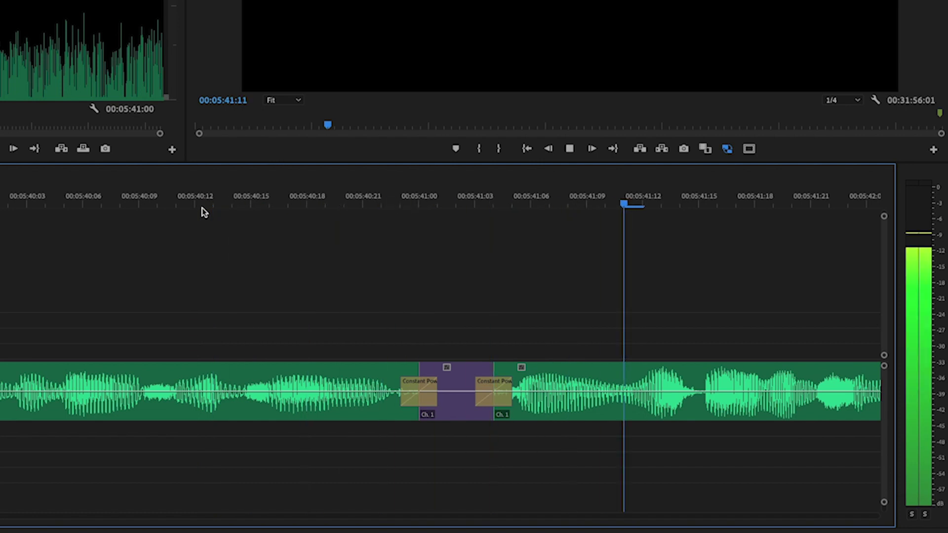
key("minus")
key("minus")
key("space")
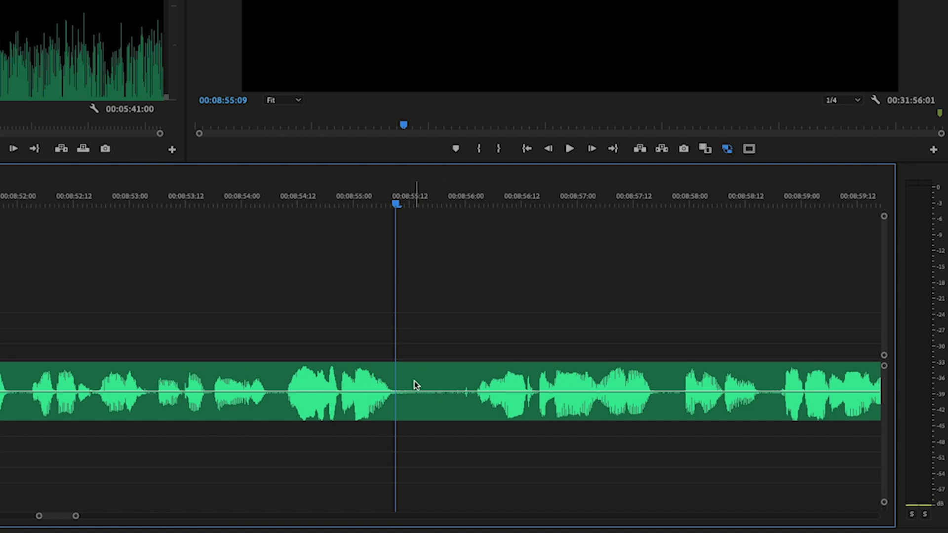
Paste the room tone clip at 00:08:55:09 and ripple trim the rest of the breath up to 00:08:56:01.
key("super+v")
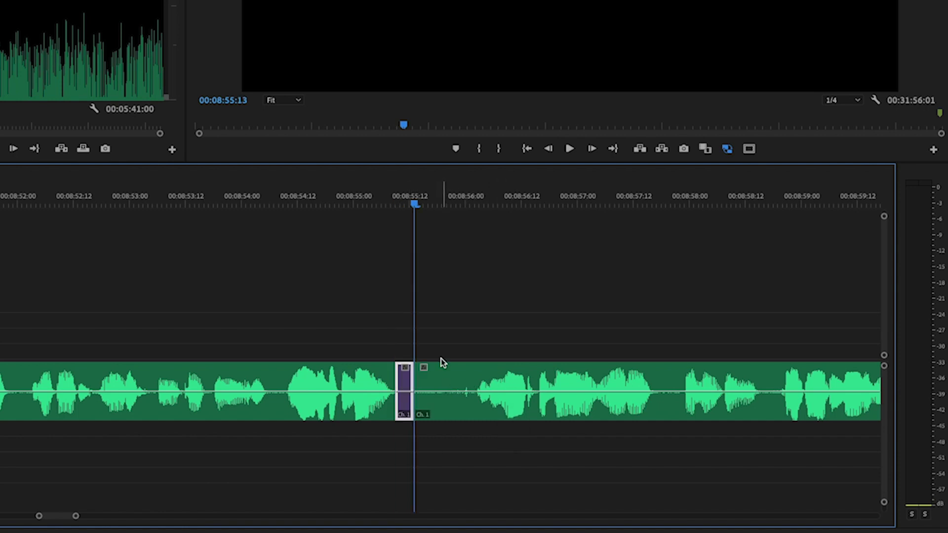
left_click(469, 201)
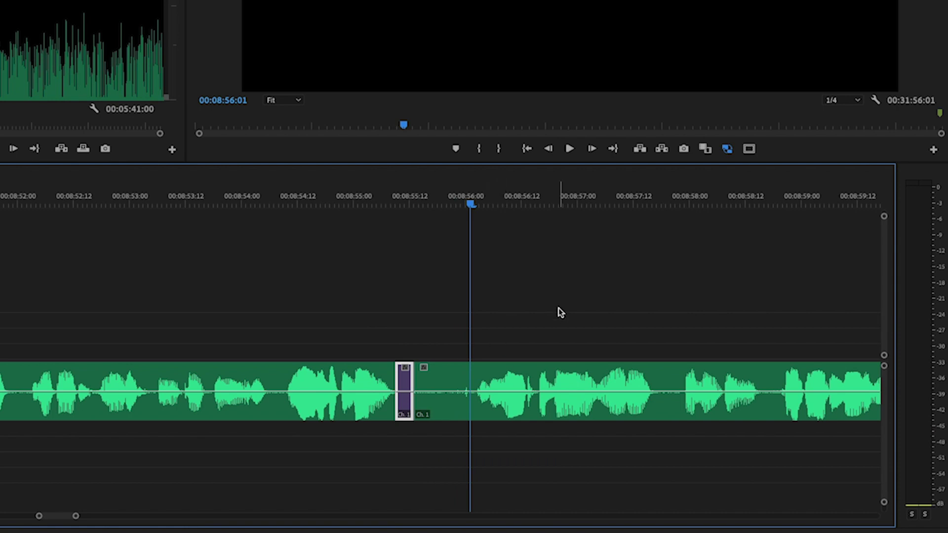
key("q")
Add Constant Power crossfades at both edits of the room tone clip at 00:08:55:09.
left_click_drag(349, 271, 490, 411)
key("shift+d")
left_click(496, 306)
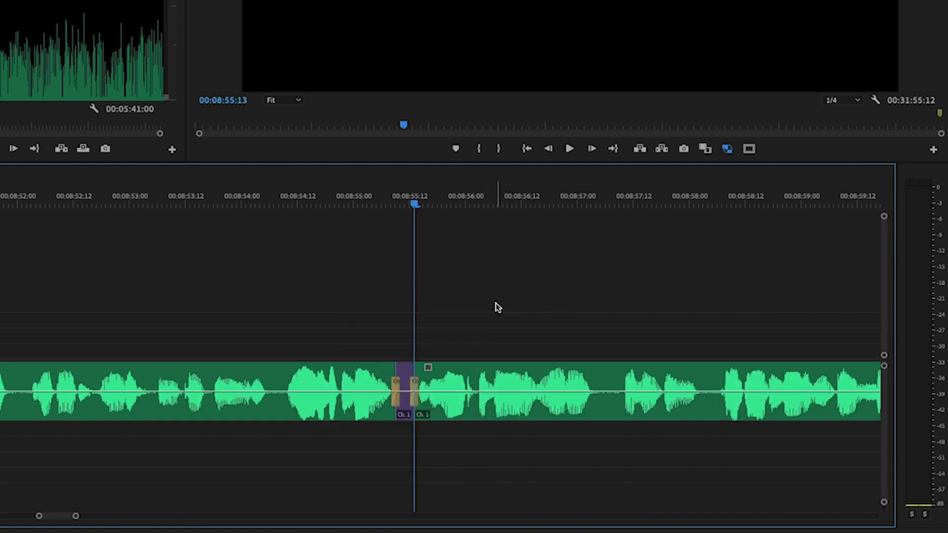
Play back the passage across the room tone clip at 00:08:55:09.
left_click(288, 201)
key("space")
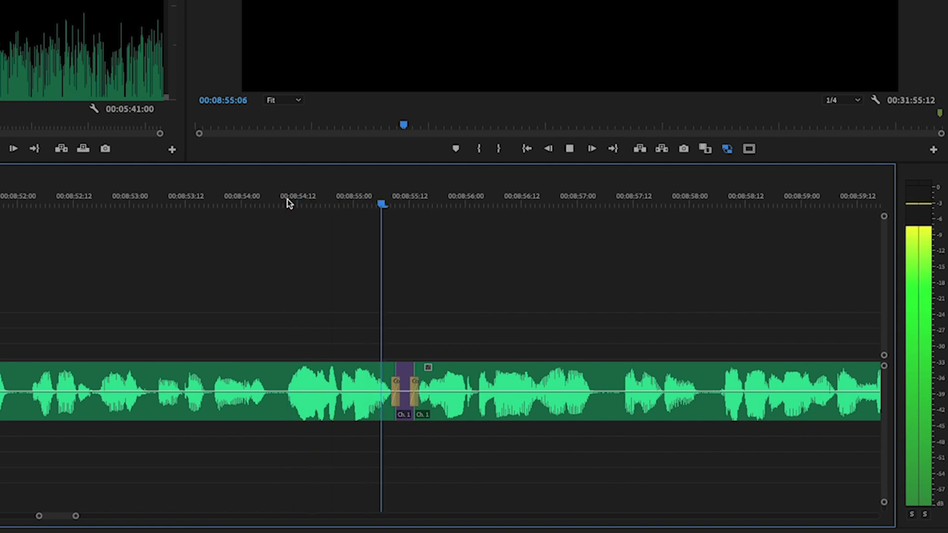
key("space")
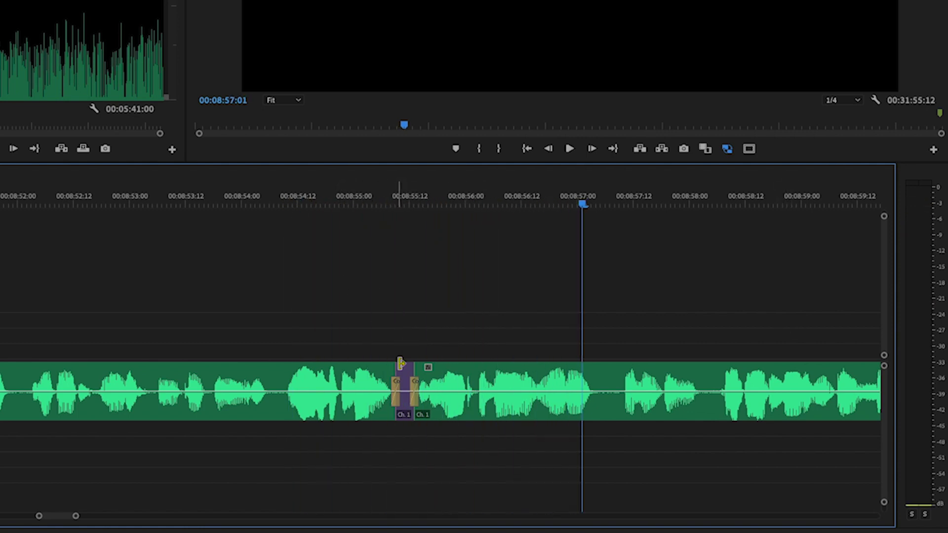
Undo the room tone edit at 00:08:55:09 and play the original passage for comparison.
key("ctrl+z")
key("ctrl+z")
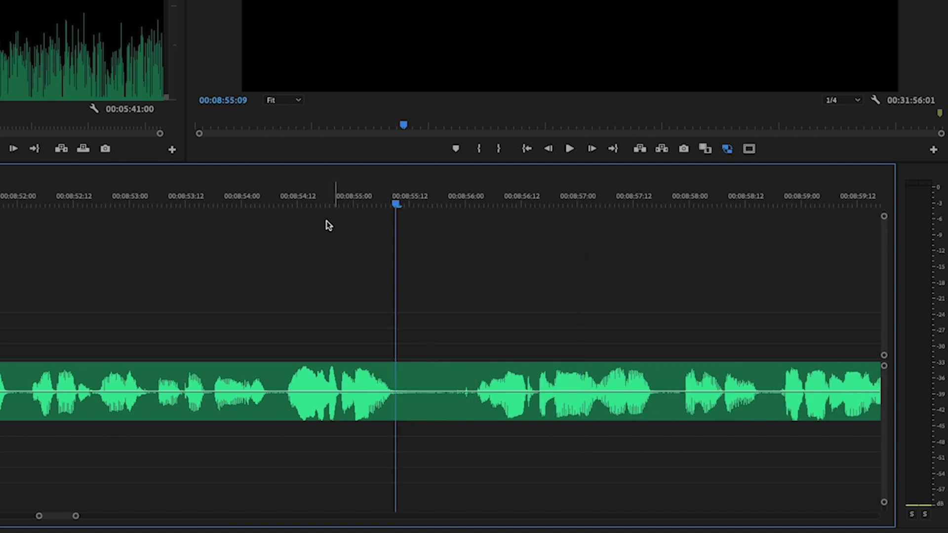
left_click(251, 196)
key("space")
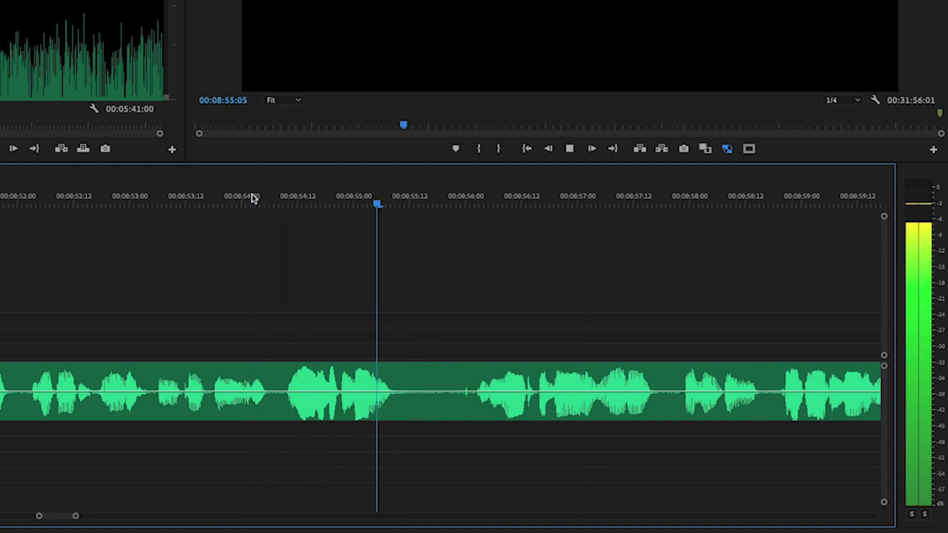
key("space")
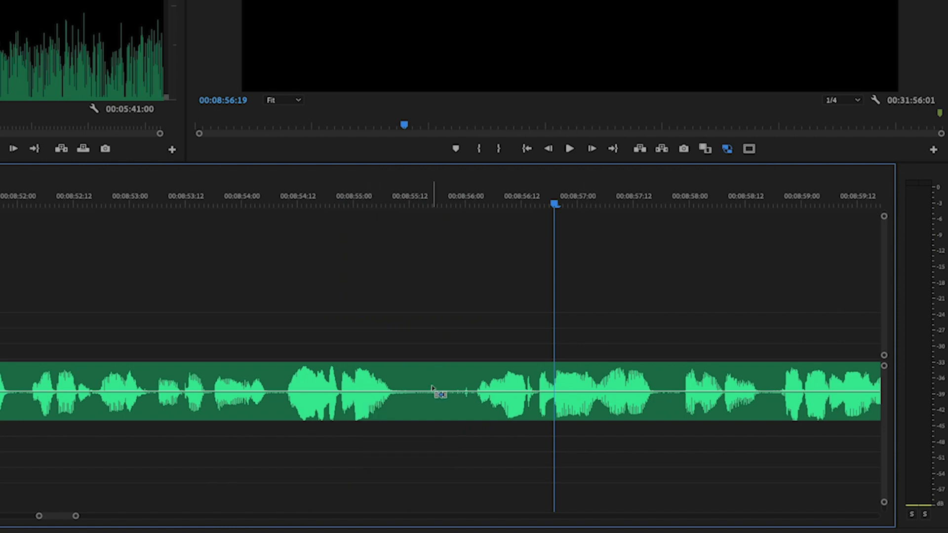
Redo the room tone paste, ripple trim and crossfades at 00:08:55:09.
key("super+shift+z")
key("super+shift+z")
key("super+shift+z")
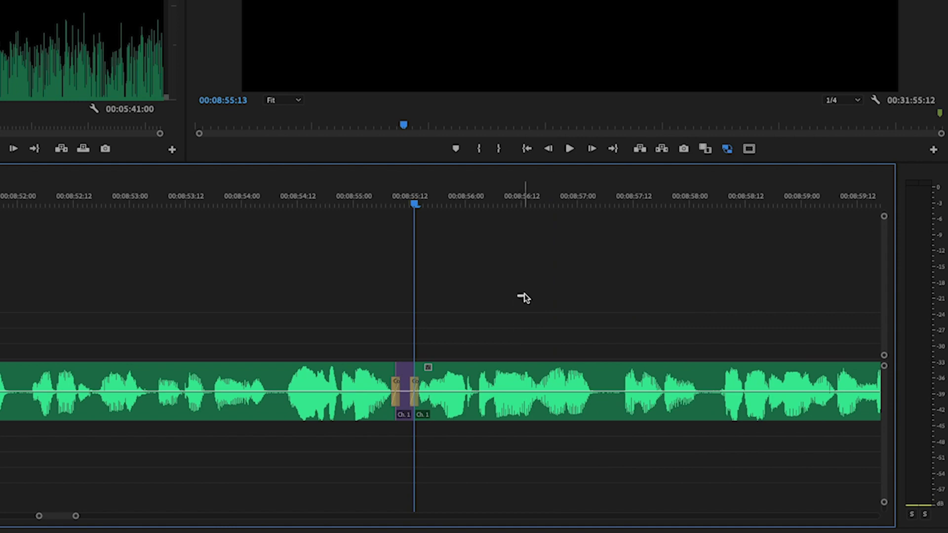
Paste the room tone clip over the breath at 00:09:06:04 and ripple trim the remaining breath up to 00:09:06:14.
key("minus")
key("minus")
key("minus")
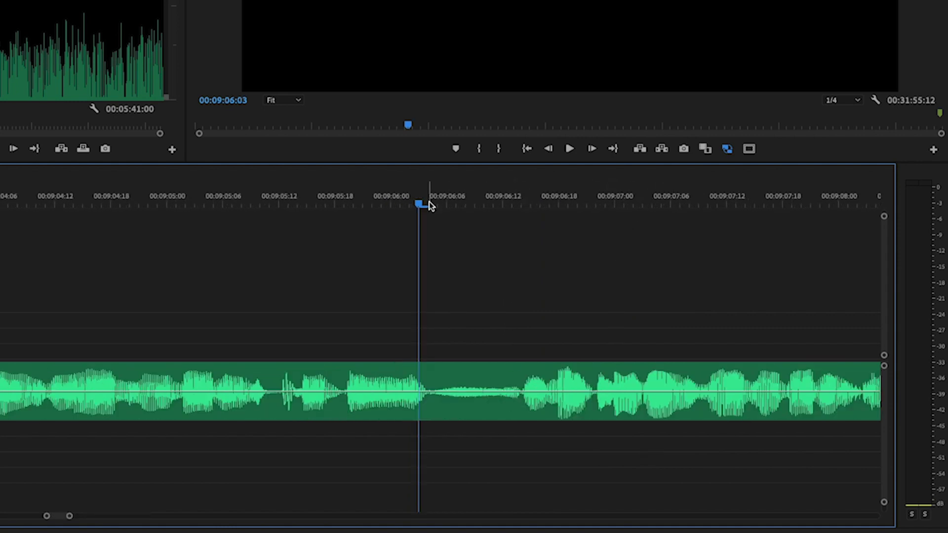
left_click(429, 202)
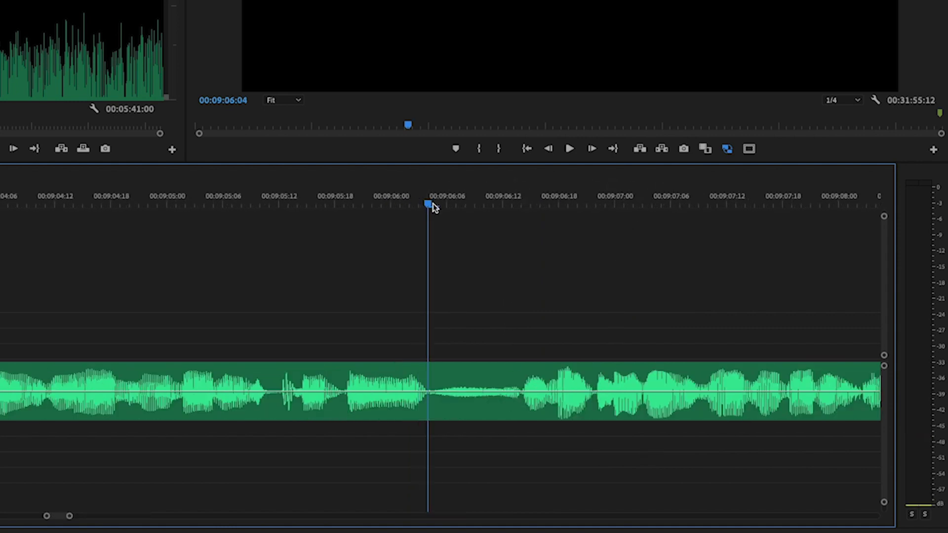
key("ctrl+v")
left_click(522, 197)
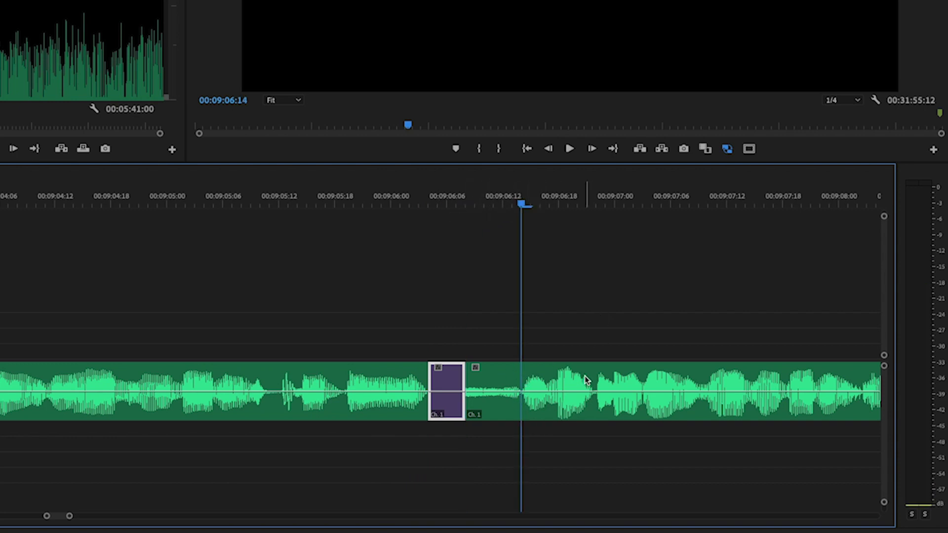
key("q")
Add Constant Power crossfades at both edits of the room tone clip at 00:09:06:04.
left_click_drag(400, 333, 501, 438)
key("ctrl+shift+d")
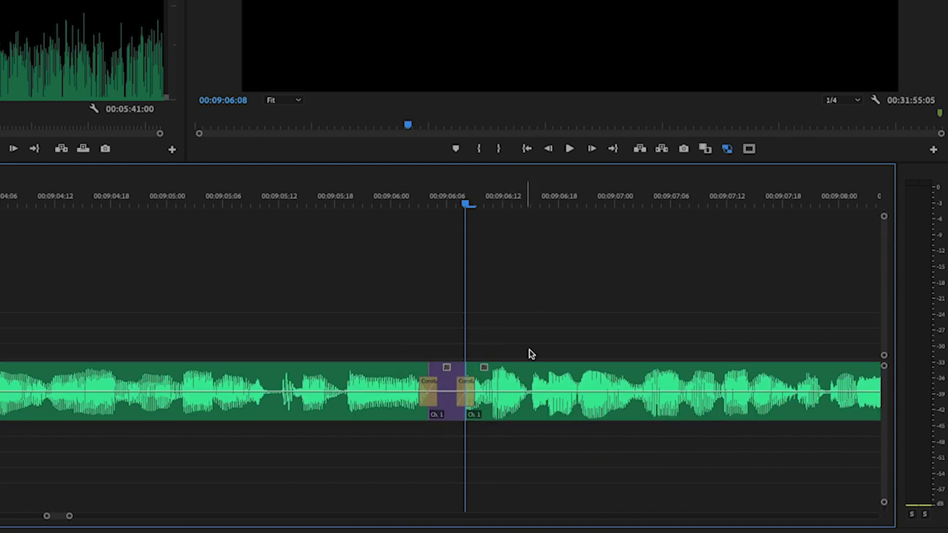
key("=")
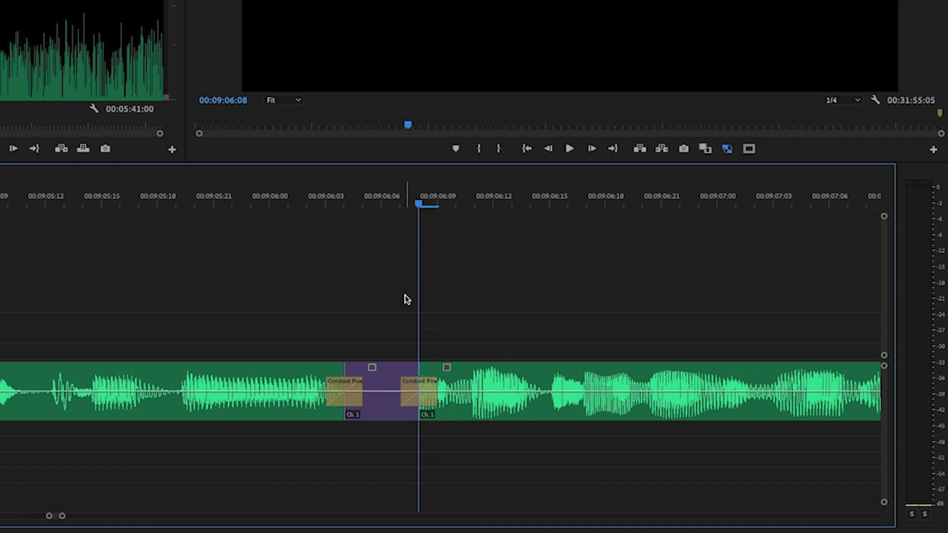
Play back the edit at 00:09:06:04 and continue listening for the next breath.
key("space")
key("minus")
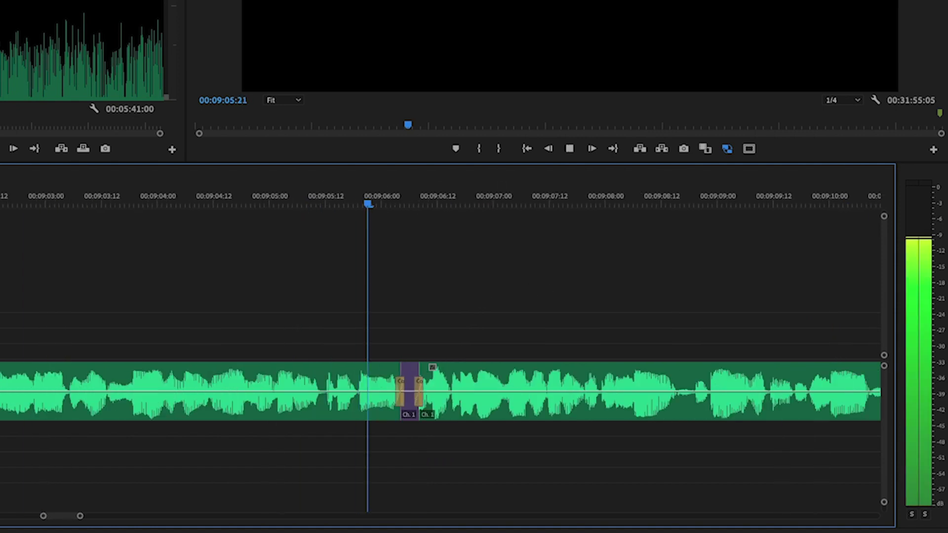
key("minus")
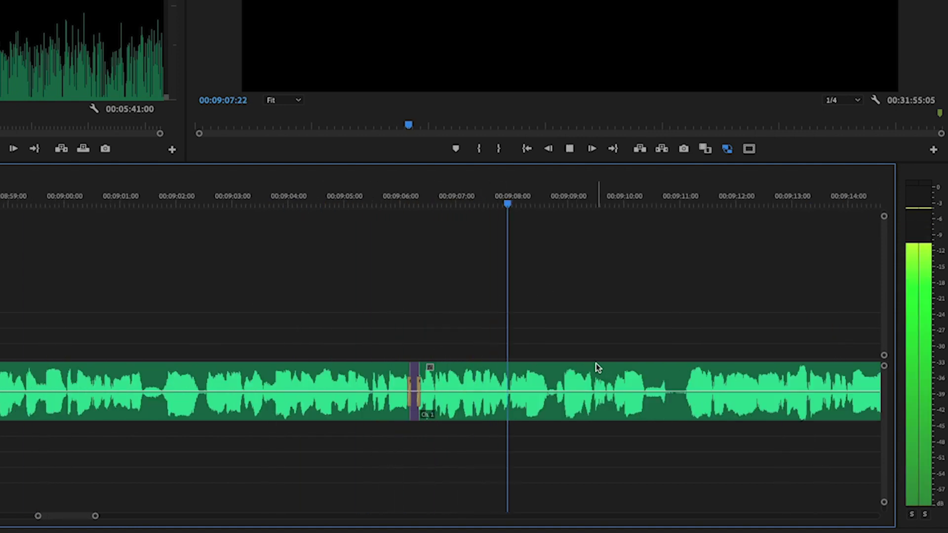
key("=")
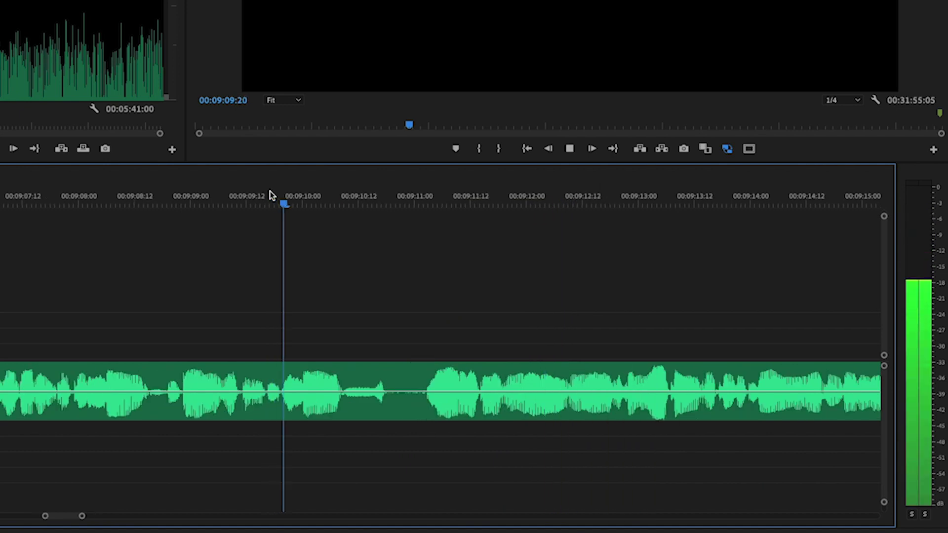
Paste the room tone clip at 00:09:10:09 and ripple trim the rest of the breath up to 00:09:11:00.
left_click(345, 204)
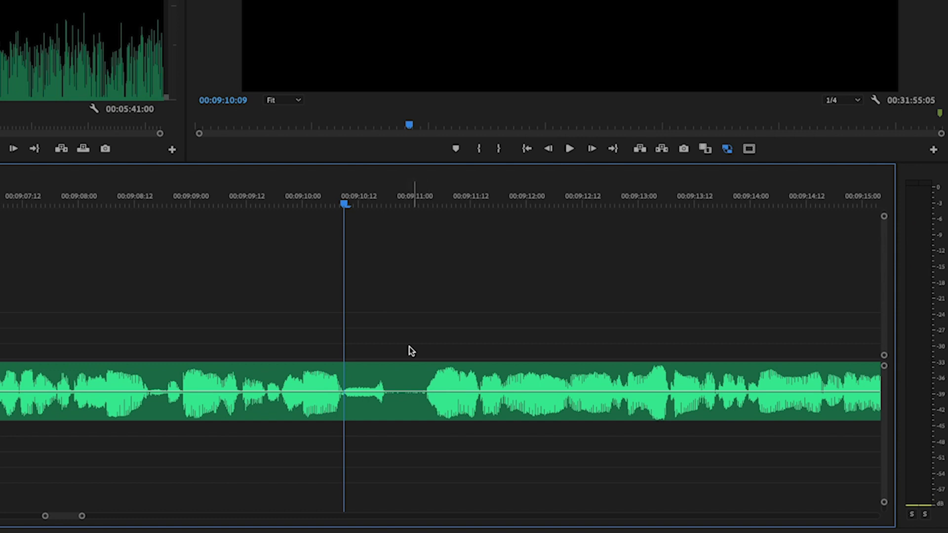
key("super+v")
key("space")
key("=")
key("=")
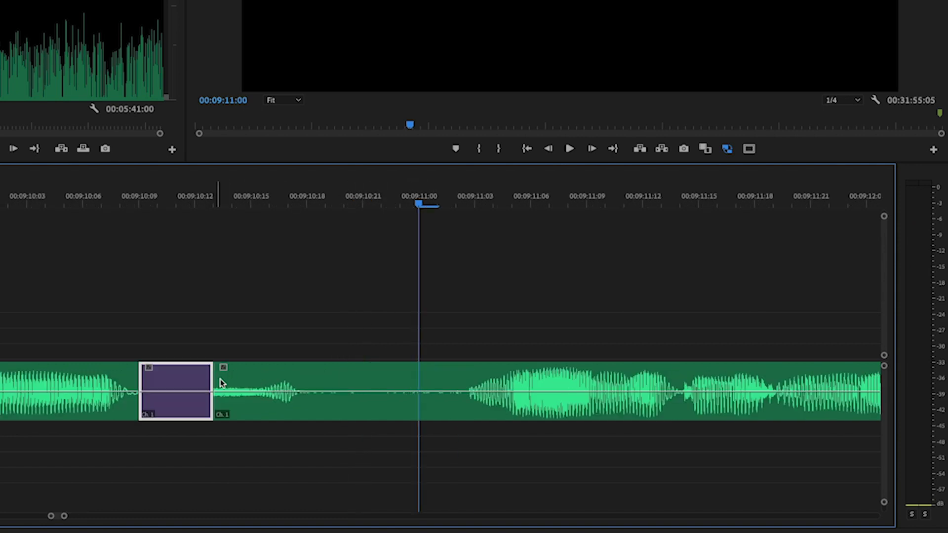
key("q")
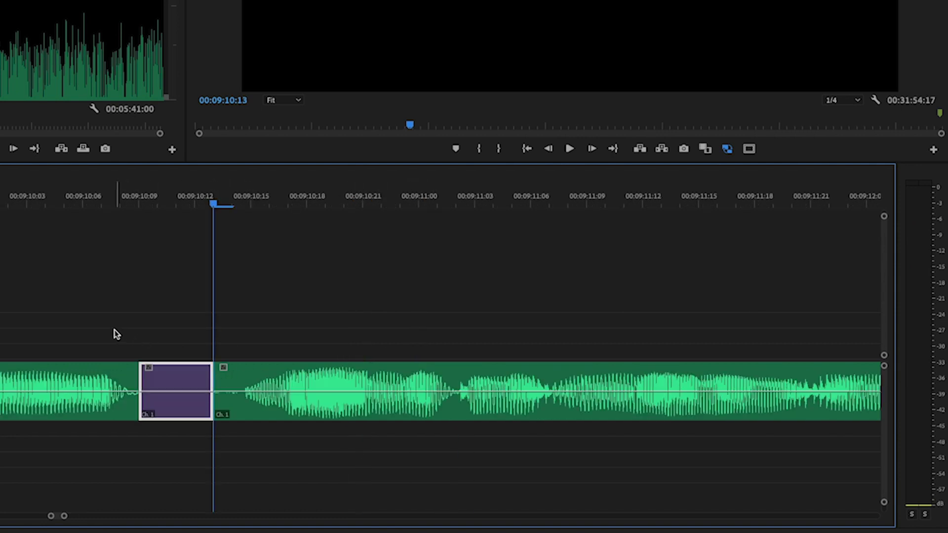
Add Constant Power crossfades at both edits of the room tone clip at 00:09:10:09.
left_click_drag(279, 268, 87, 414)
key("ctrl+shift+d")
key("minus")
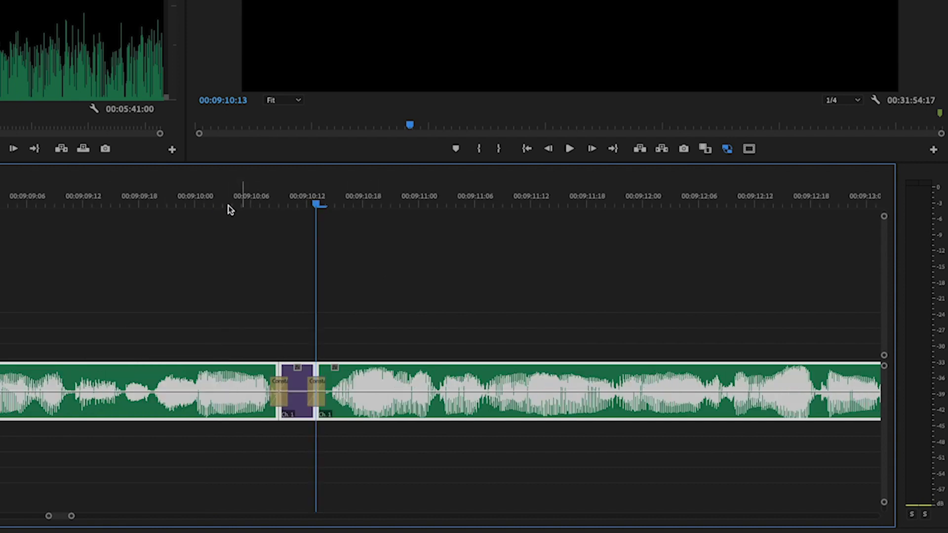
Play back the passage across the room tone clip at 00:09:10:09 to judge the pause.
key("minus")
key("shift+k")
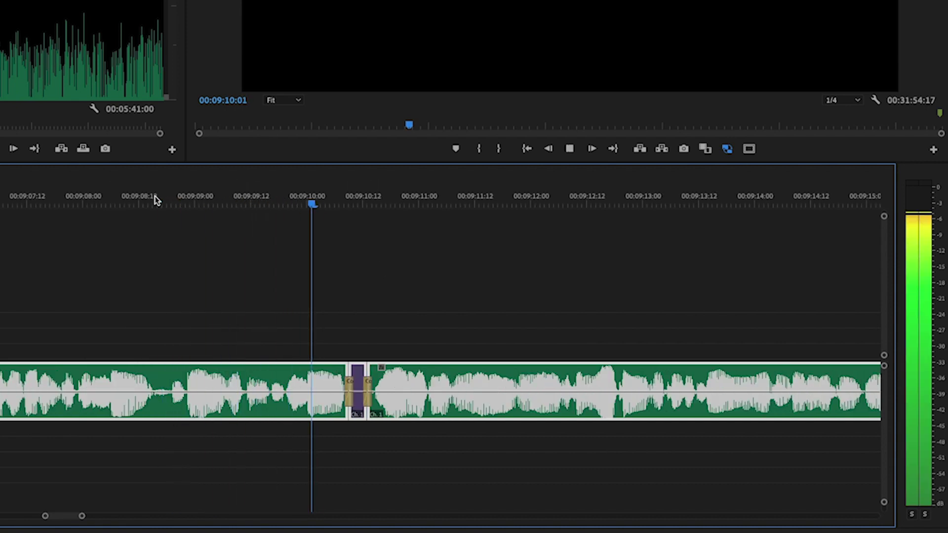
left_click(597, 311)
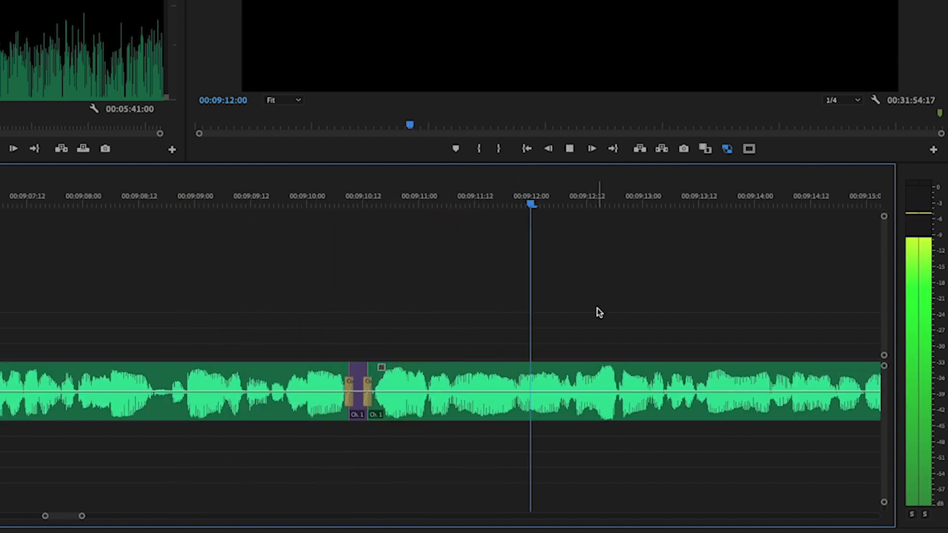
key("k")
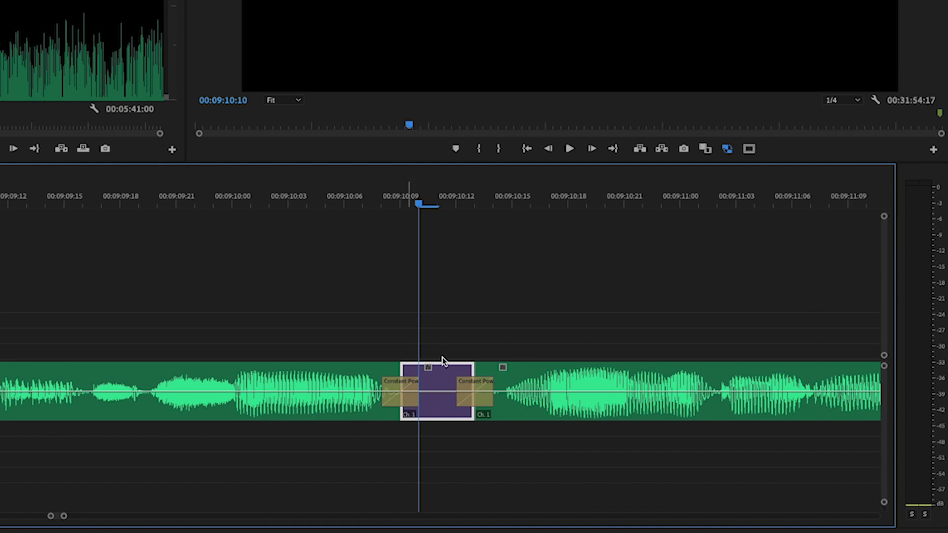
Lengthen the room tone clip at 00:09:10:09 to about 10 frames with ripple trims and play back the passage.
left_click_drag(466, 364, 522, 368)
mouse_move(407, 365)
left_mouse_down()
mouse_move(364, 372)
mouse_move(388, 366)
left_mouse_up()
left_click(103, 203)
key("space")
key("minus")
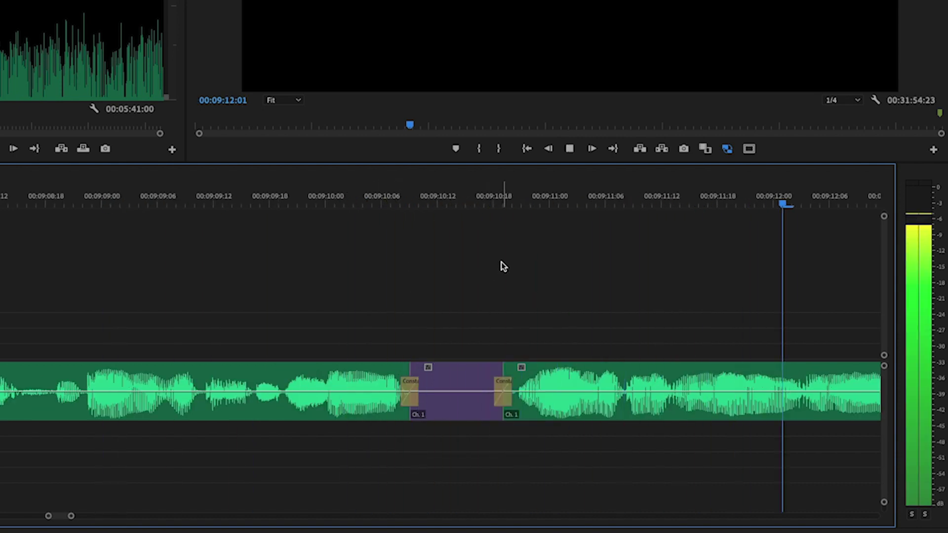
Paste the room tone clip over the breath at 00:09:16:01 and ripple trim the remaining breath after it.
key("minus")
key("minus")
key("minus")
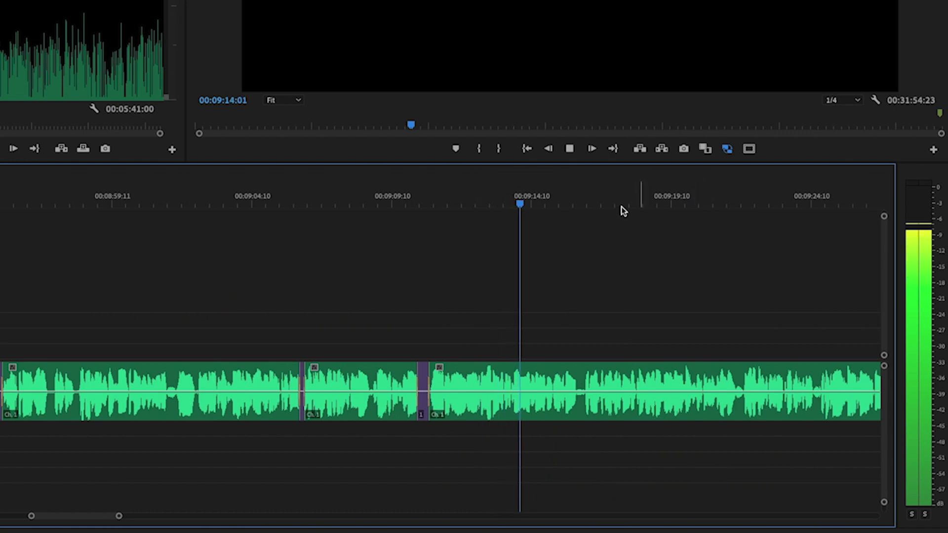
key("equal")
left_click(494, 205)
key("ctrl+v")
left_click_drag(549, 203, 568, 204)
key("q")
Add Constant Power crossfades at both edits of the room tone clip at 00:09:16:01.
left_click_drag(446, 301, 627, 509)
key("shift+d")
left_click(648, 281)
Play back the passage across the room tone clip at 00:09:16:01 and look for the next breath.
left_click(252, 198)
key("space")
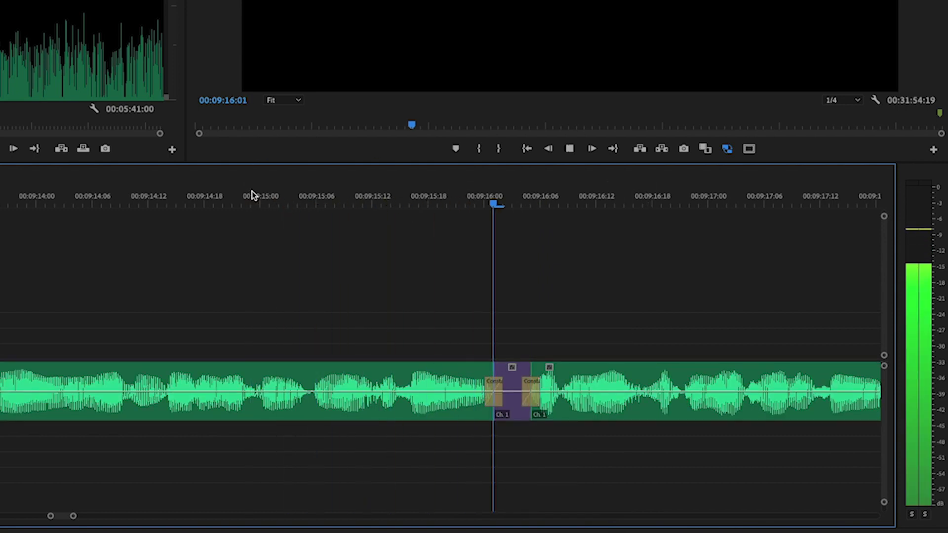
key("minus")
key("minus")
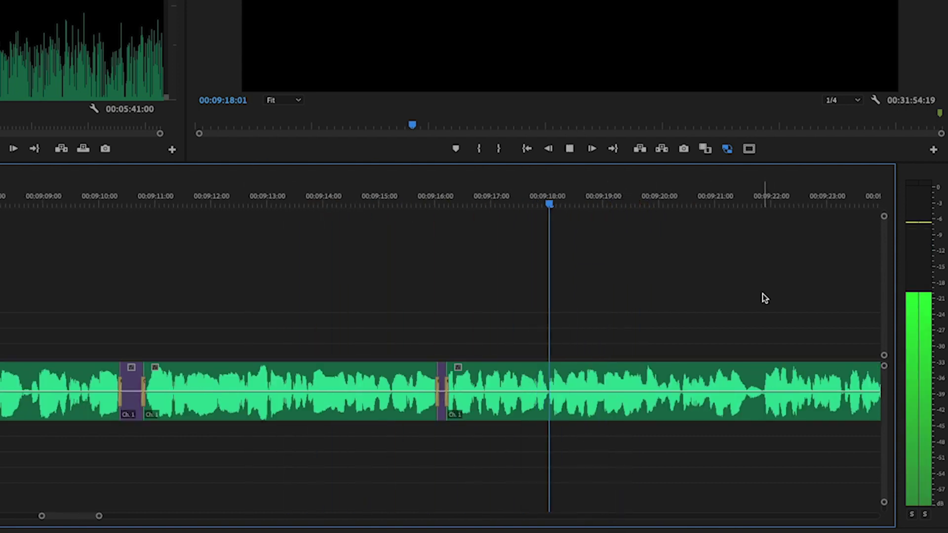
Paste the room tone clip over the breath at about 00:09:21:13 and ripple trim the remaining breath after it.
key("equal")
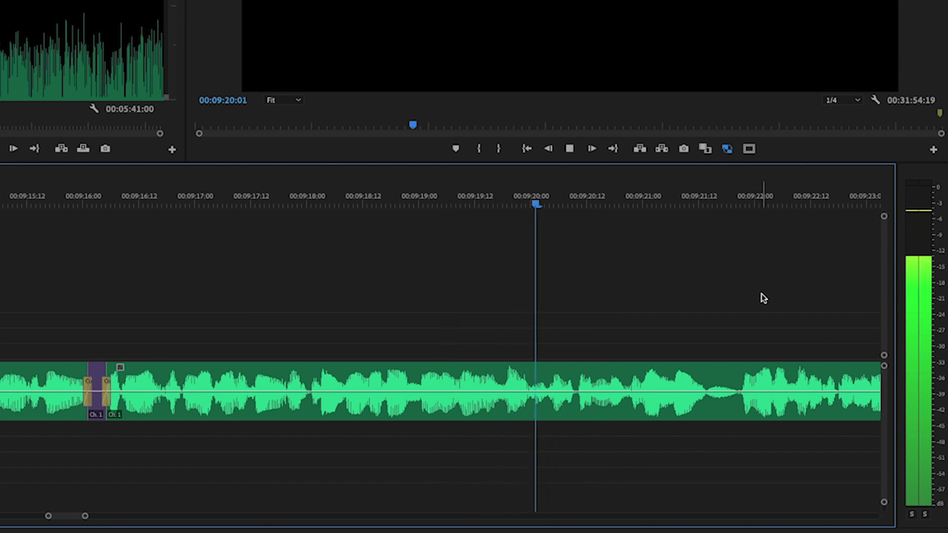
key("space")
key("ctrl+k")
key("ctrl+v")
left_click_drag(724, 201, 698, 203)
key("q")
Add Constant Power crossfades at both edits of the room tone clip at about 00:09:21:13 and play back the result.
left_click_drag(663, 279, 746, 408)
left_click(716, 214)
left_click(536, 196)
key("space")
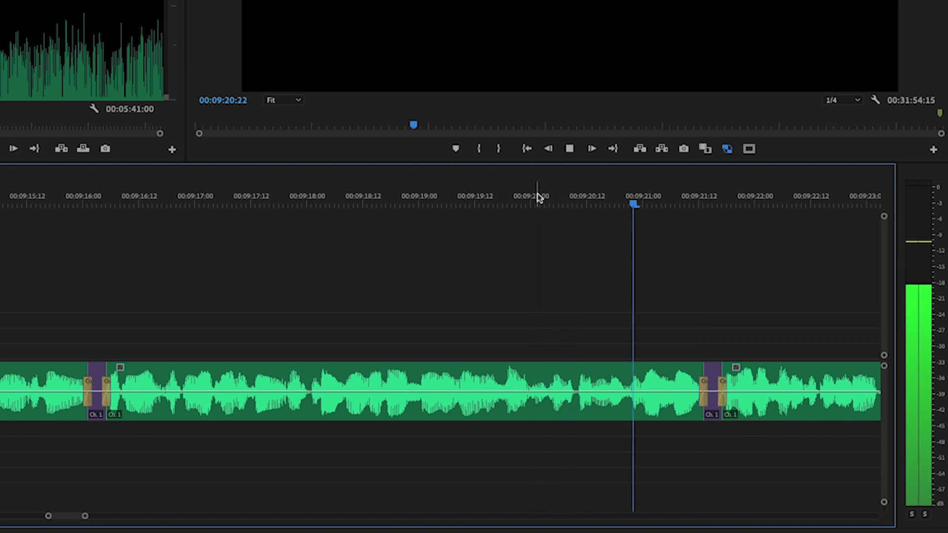
key("minus")
key("minus")
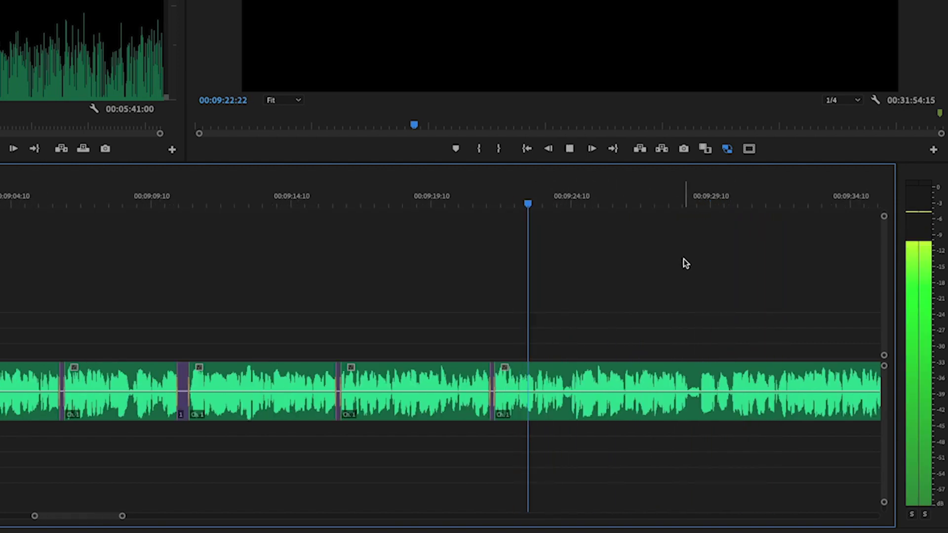